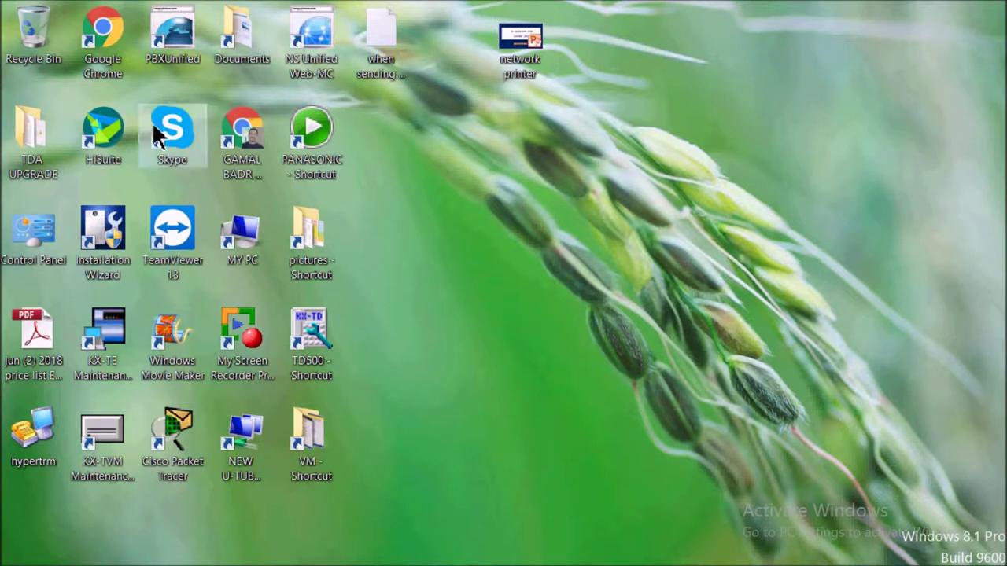
double_click(170, 37)
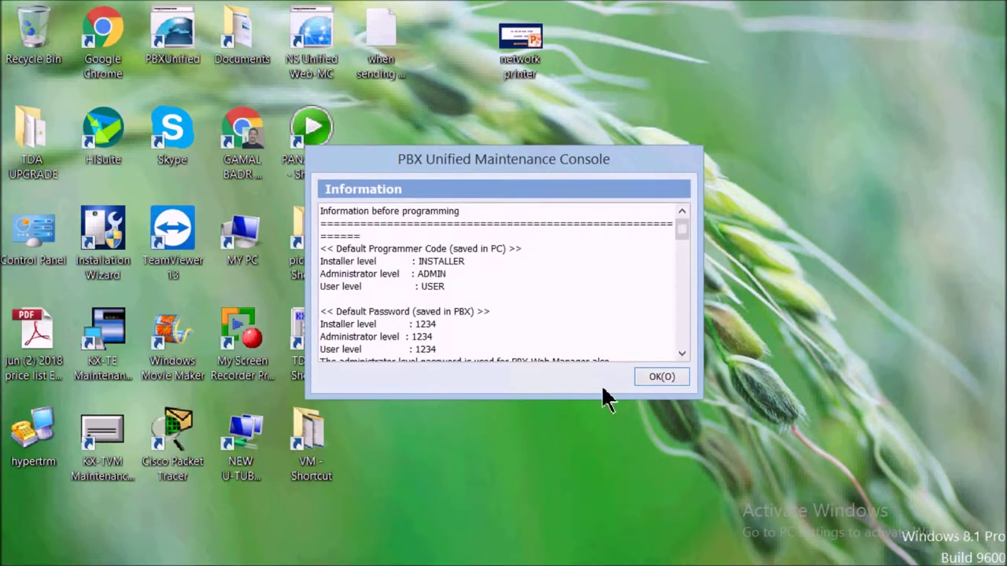
click(660, 375)
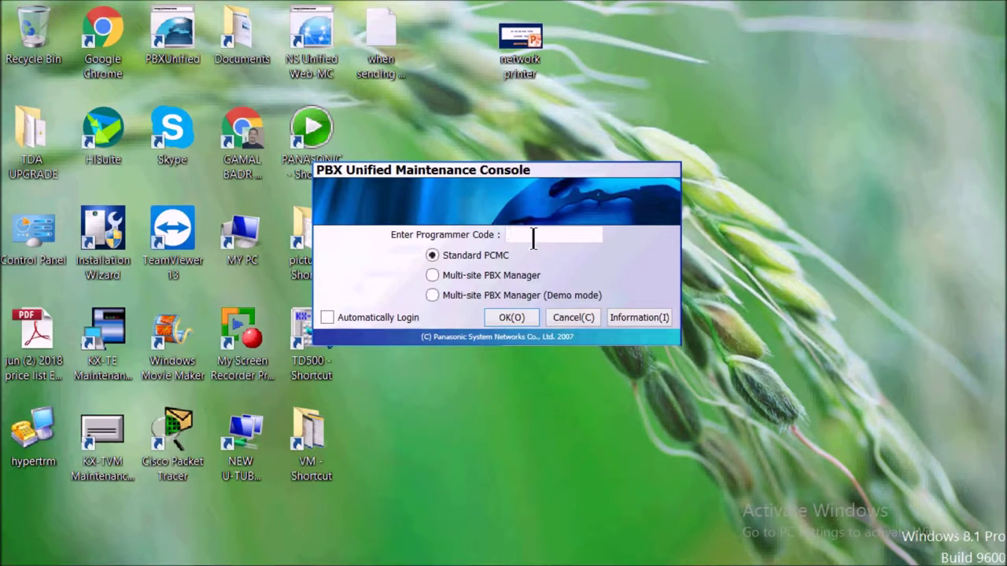
text(I)
text(NSTA)
text(LLER)
click(518, 316)
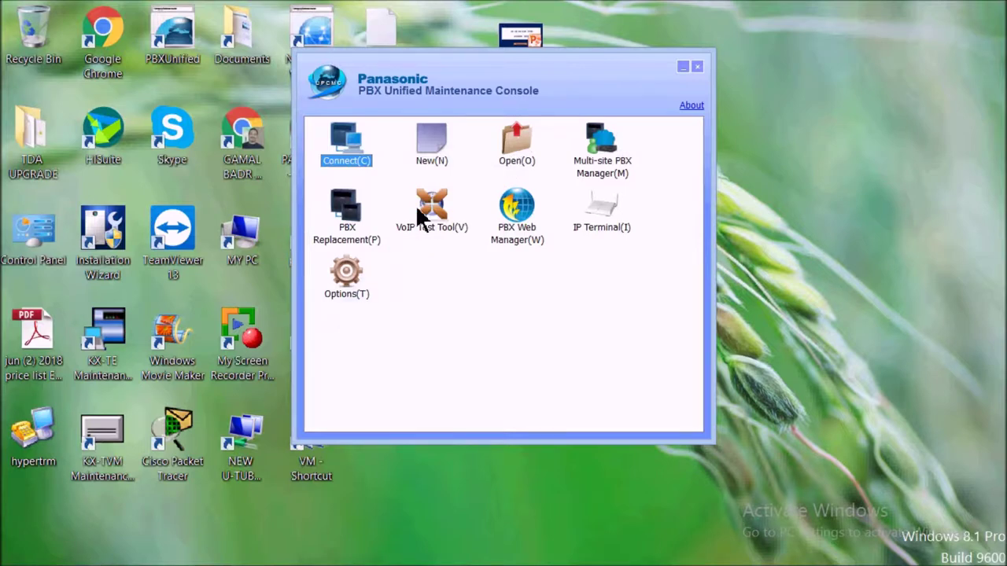
- Create a new offline configuration with TDE600 as the PBX model
click(427, 157)
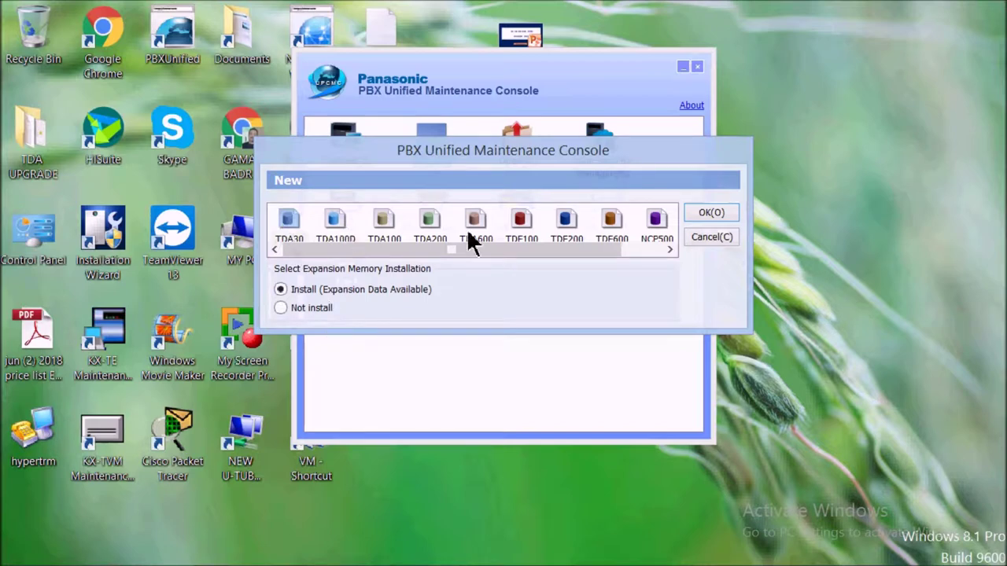
mouse_move(502, 248)
mouse_down()
mouse_move(611, 254)
mouse_move(409, 251)
mouse_up()
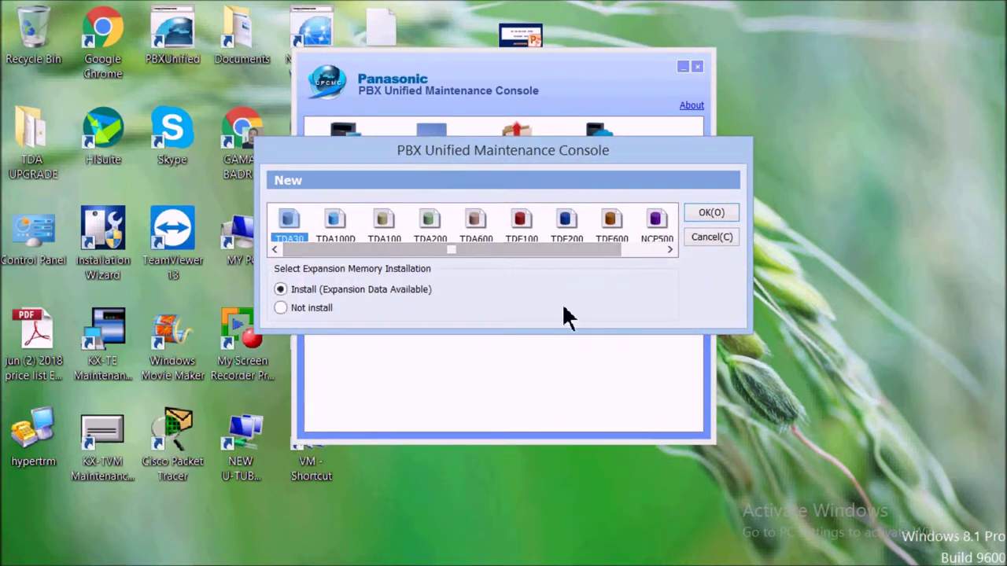
click(611, 226)
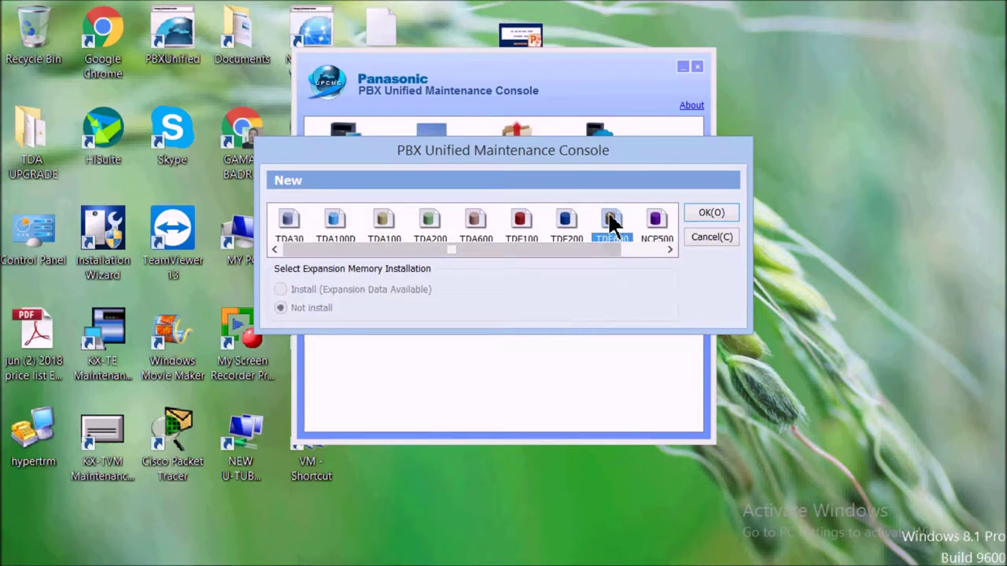
click(712, 212)
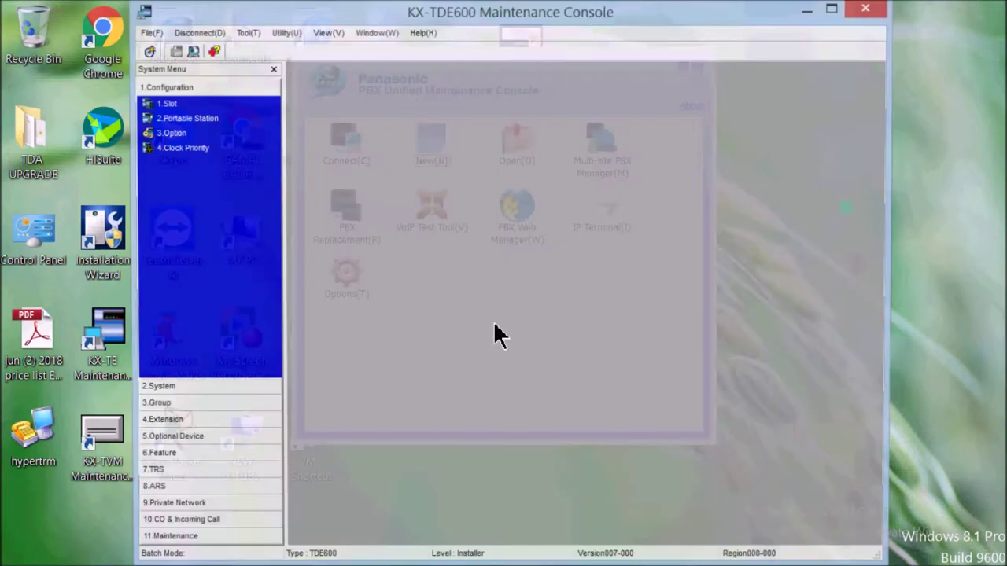
- Maximize the console window and open the 1.Configuration > 1.Slot shelf page
click(834, 11)
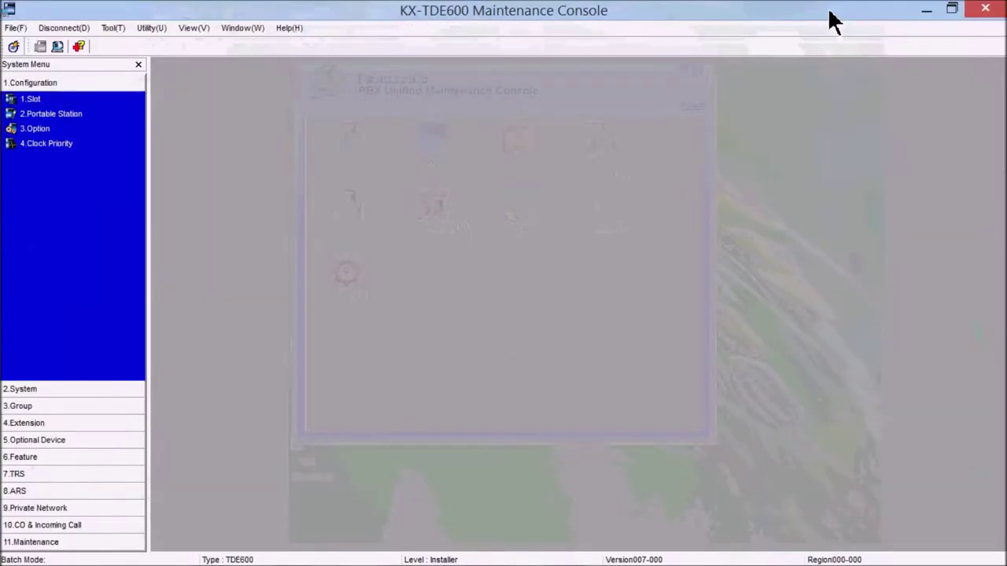
click(29, 99)
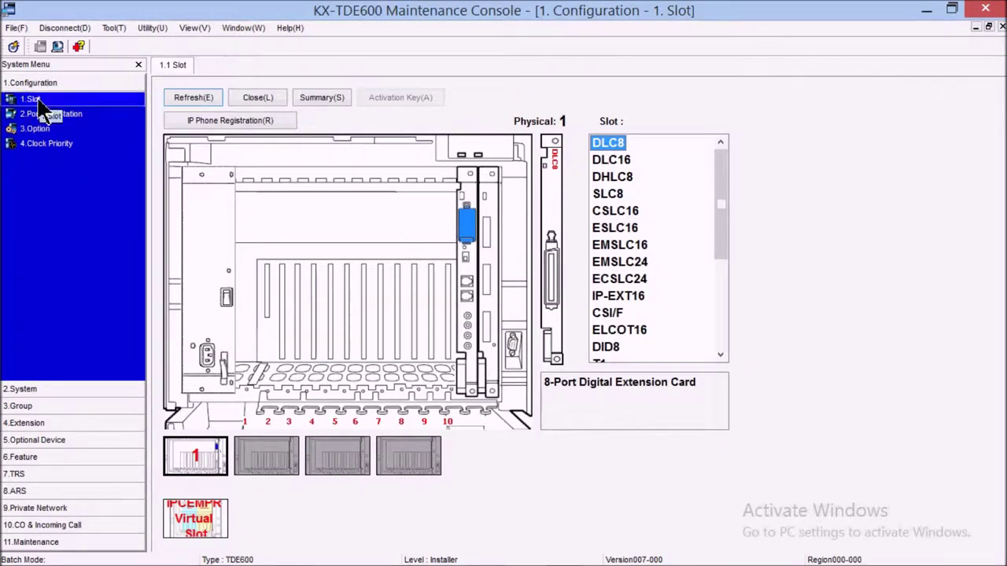
click(317, 315)
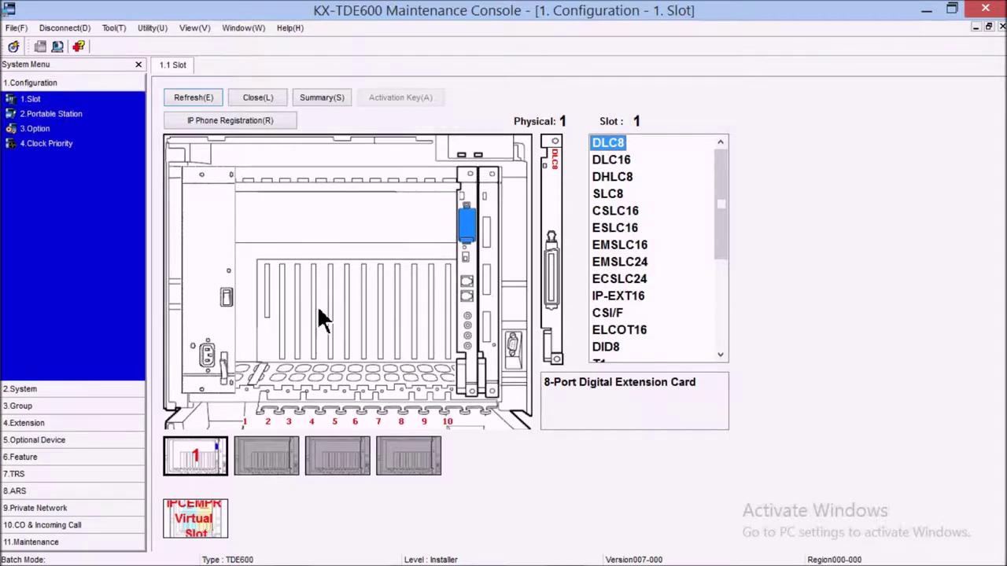
- Inspect the slot 10 card's context options, closing them without changes
right_click(426, 333)
click(257, 307)
right_click(461, 333)
right_click(461, 353)
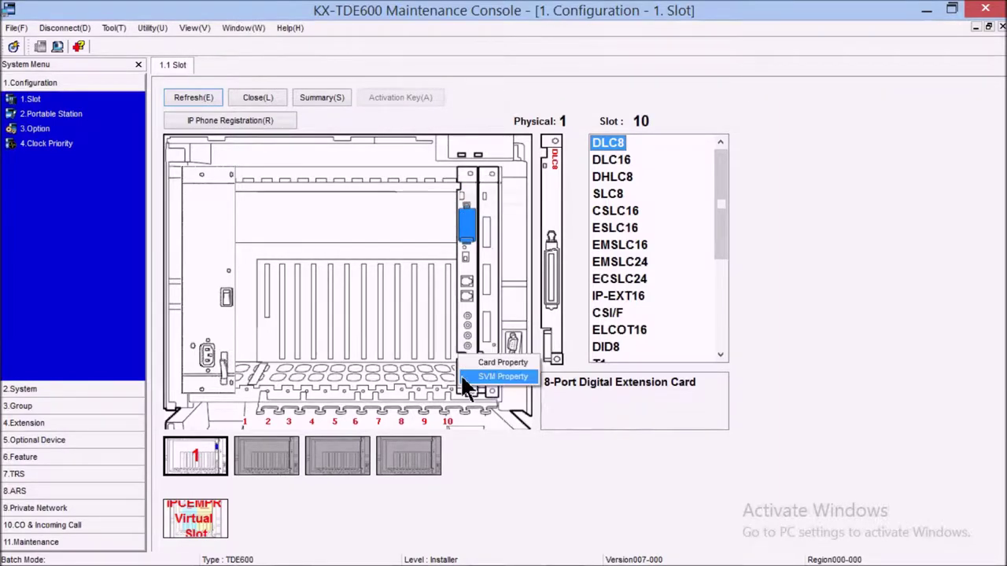
click(462, 191)
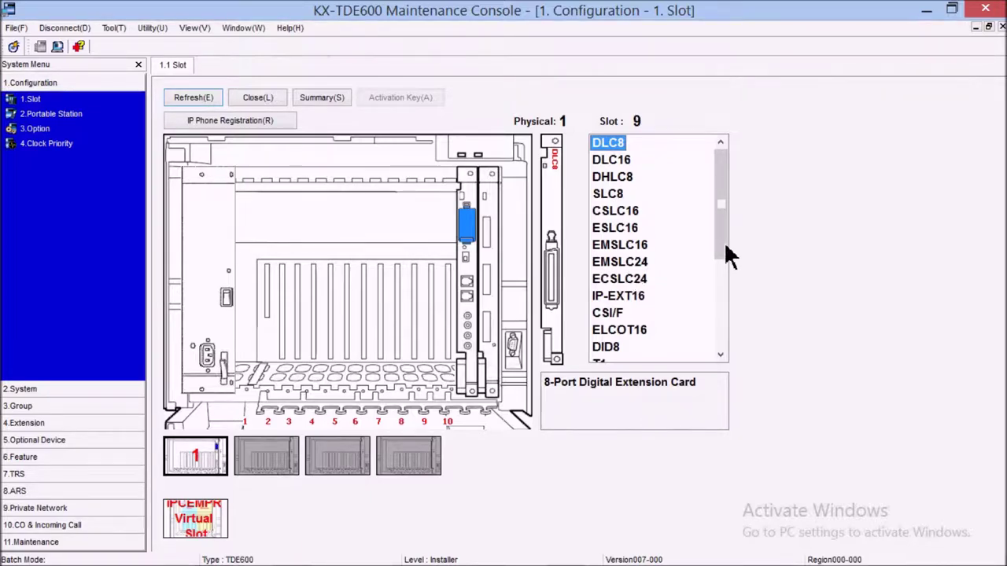
- Insert an ELCOT16 analogue trunk card into slot 1 and confirm
drag(717, 236, 717, 320)
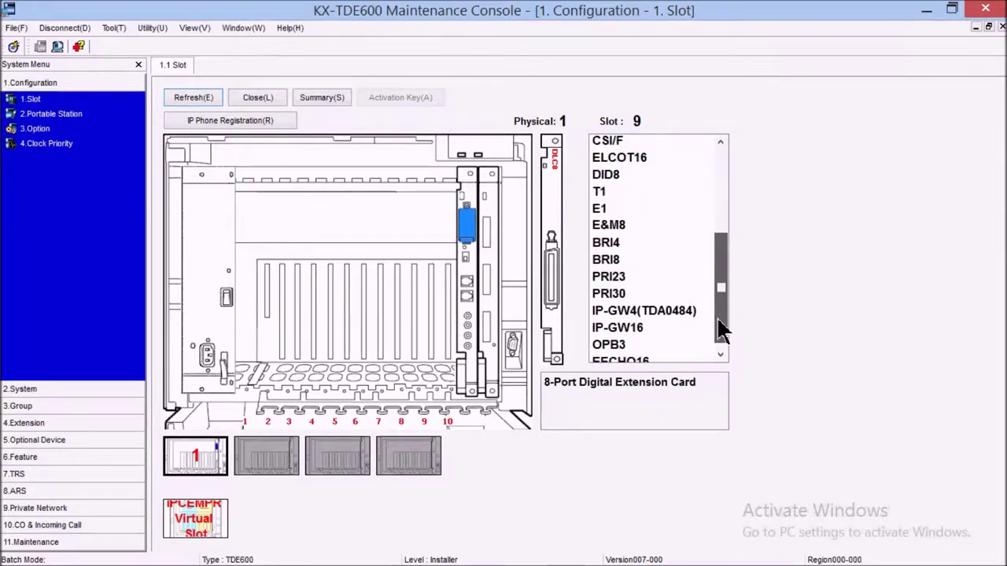
drag(717, 323, 716, 188)
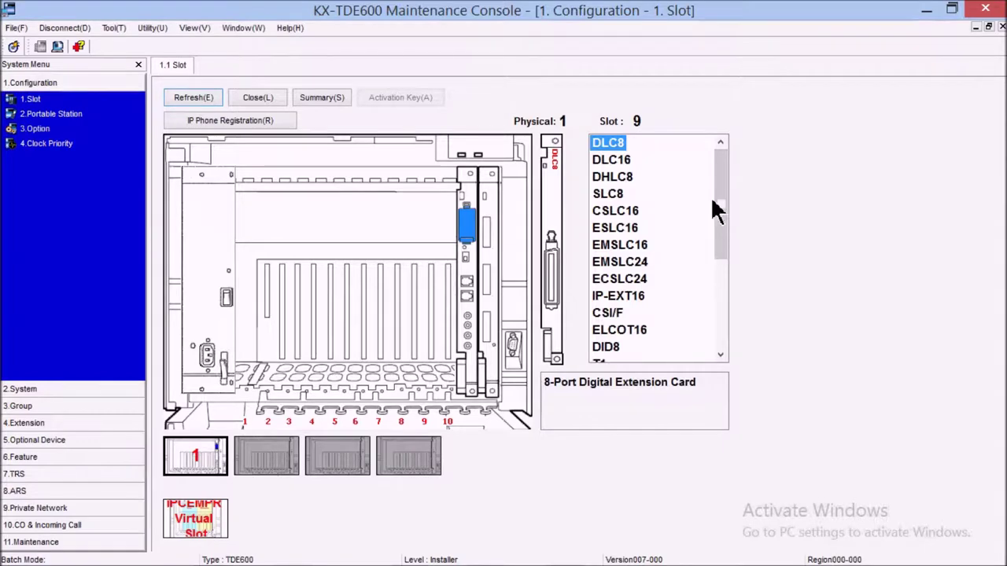
drag(721, 231, 721, 332)
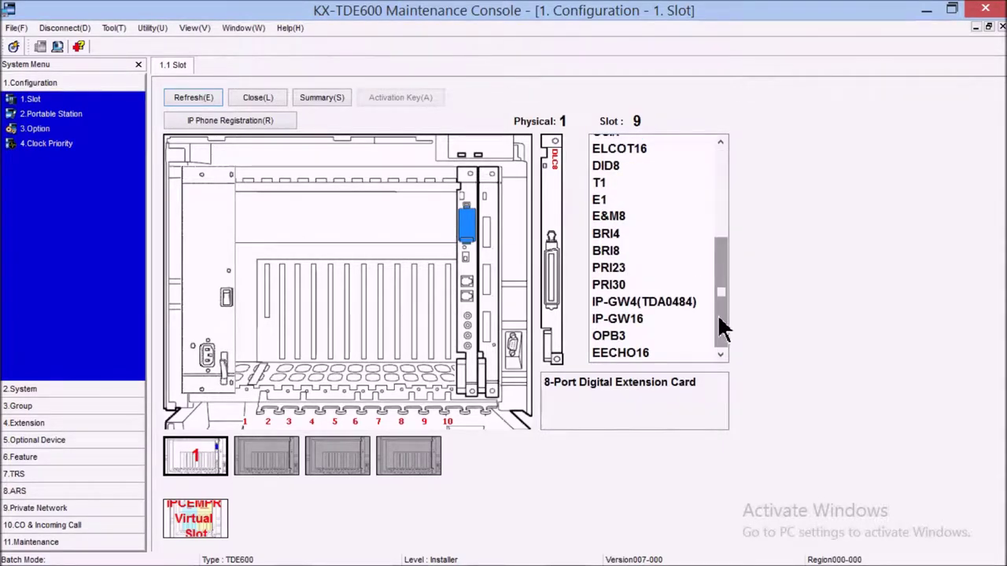
drag(722, 331, 722, 294)
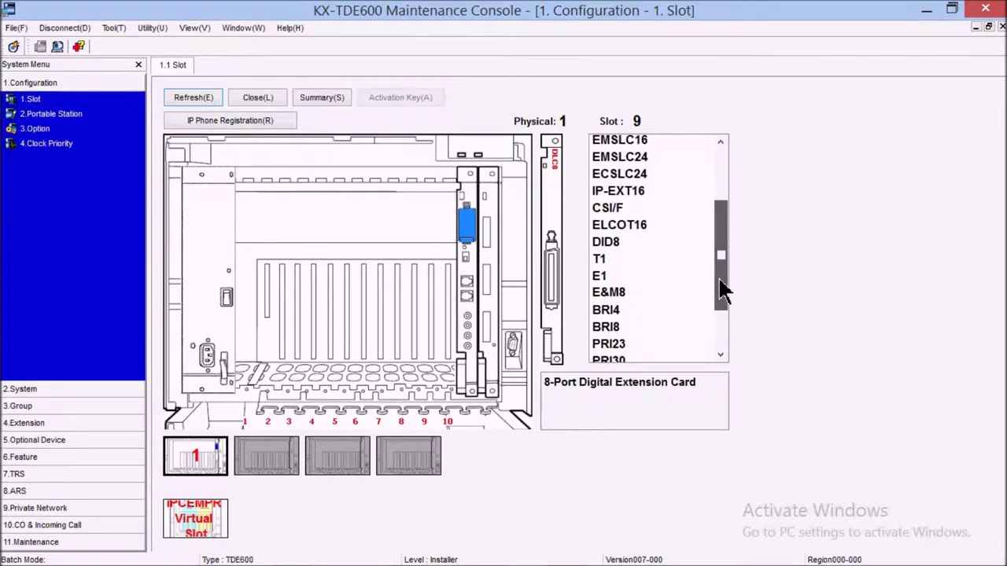
click(630, 226)
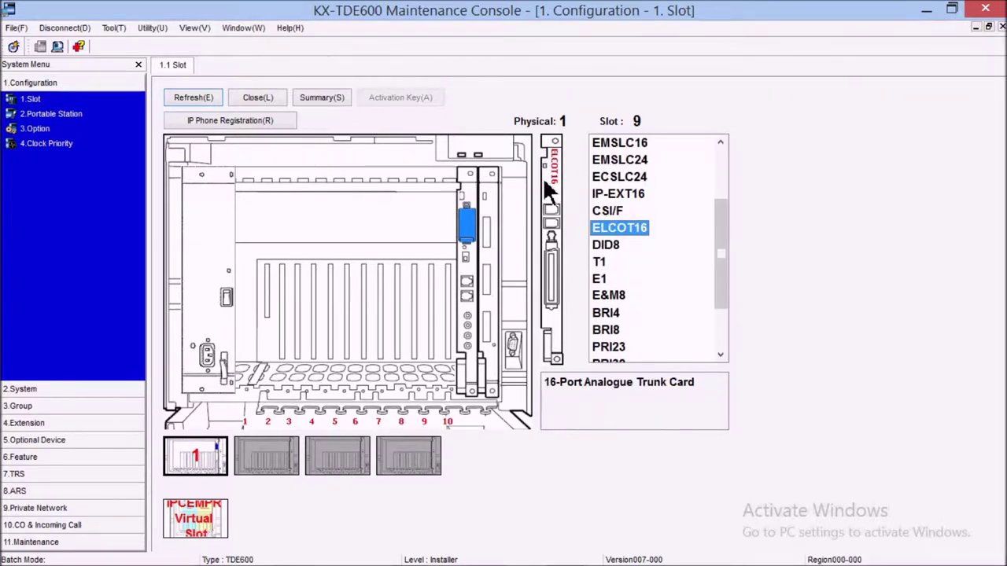
mouse_move(553, 165)
mouse_down()
mouse_move(335, 192)
mouse_move(253, 178)
mouse_up()
click(472, 343)
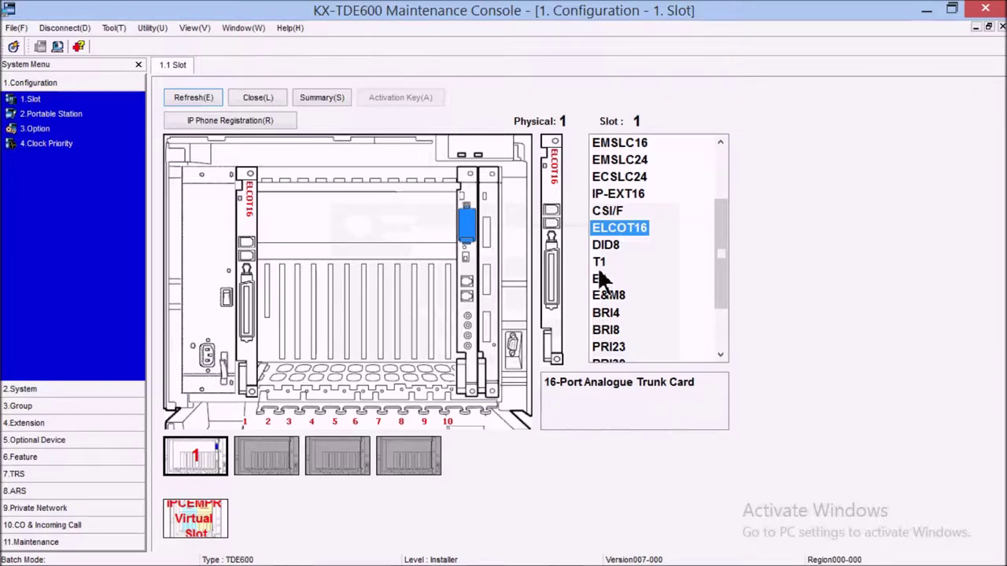
- Add an extra ELCOT16 card to slot 6, then delete it so slot 6 is empty
drag(551, 173, 360, 218)
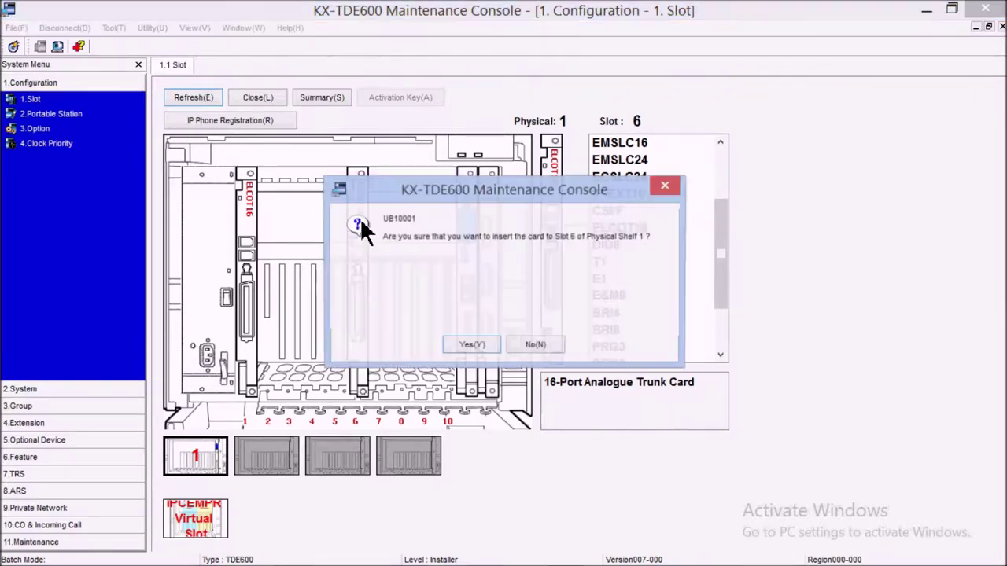
click(472, 344)
right_click(361, 339)
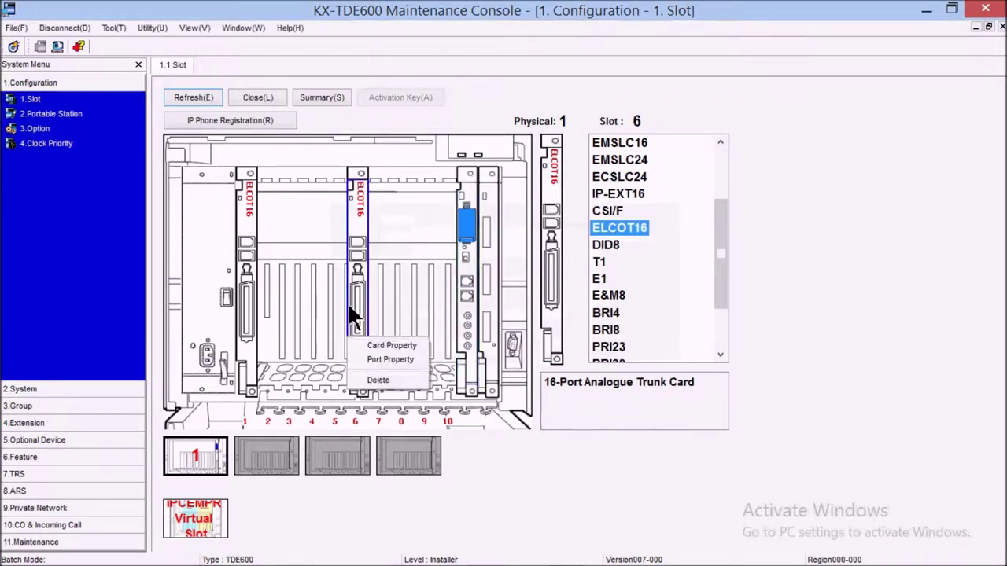
click(372, 381)
click(472, 344)
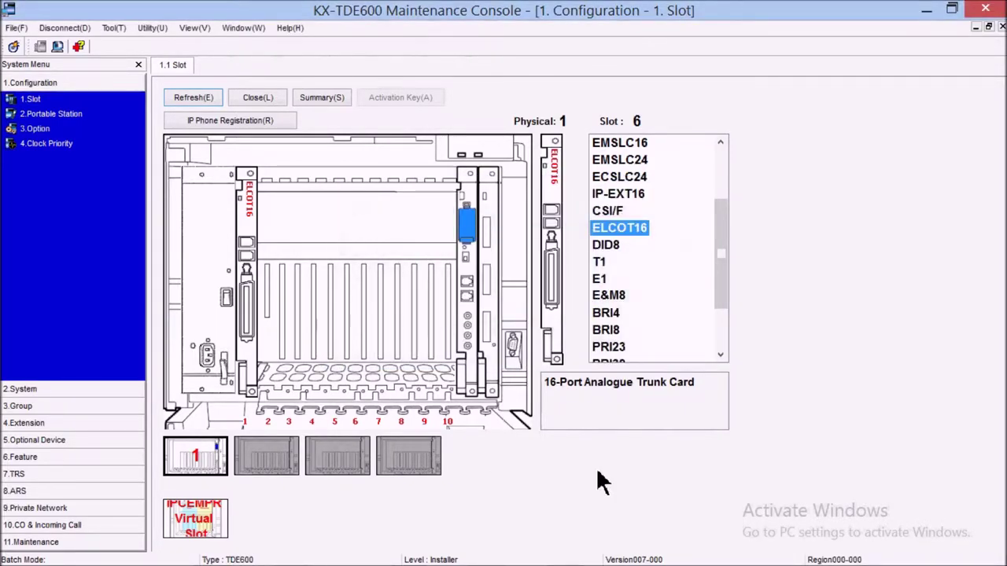
drag(721, 268, 722, 157)
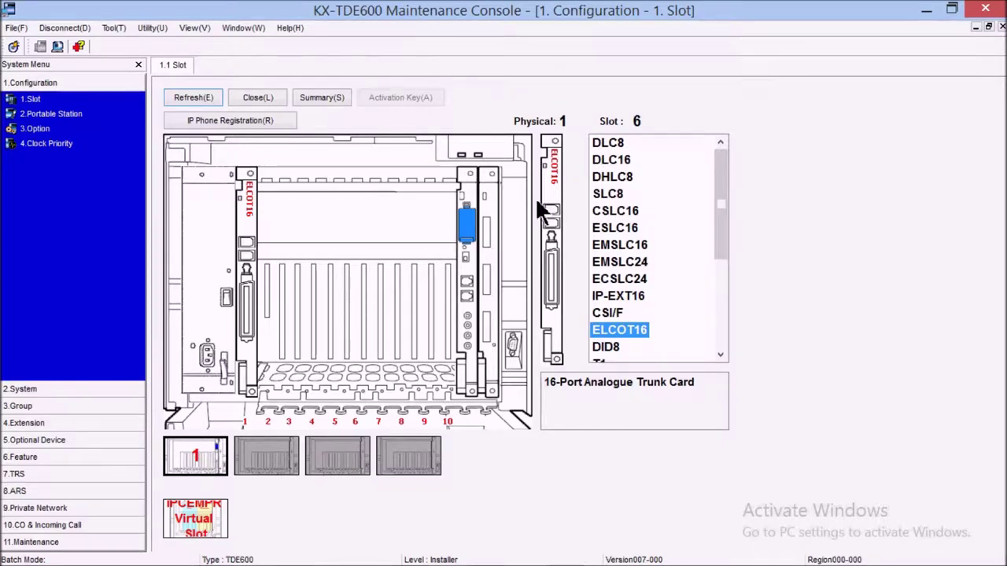
- Check the card options for slots 1 and 10, closing them unchanged
right_click(240, 203)
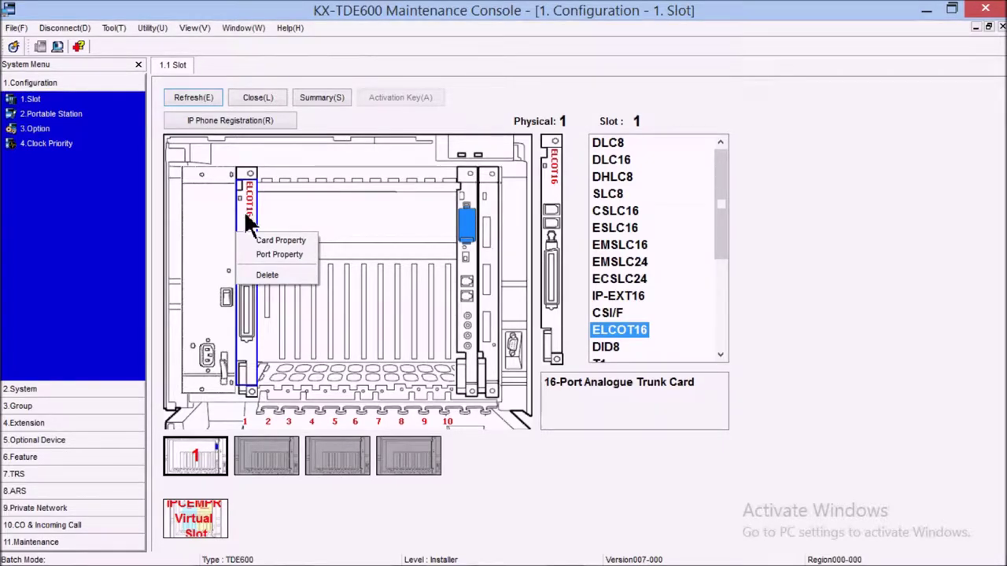
right_click(474, 401)
key(Escape)
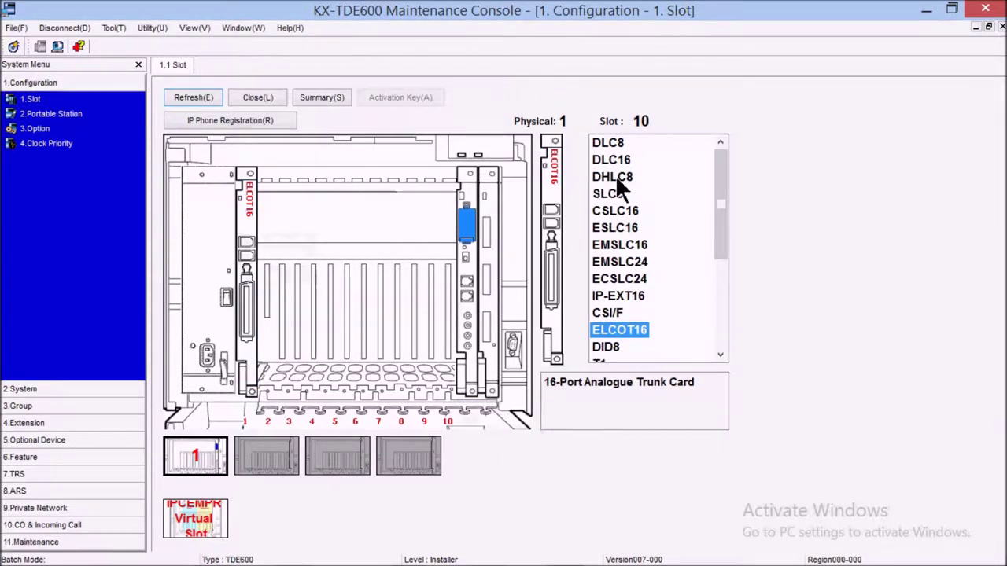
- Insert a DLC16 digital extension card into slot 2, beside ELCOT16
click(621, 161)
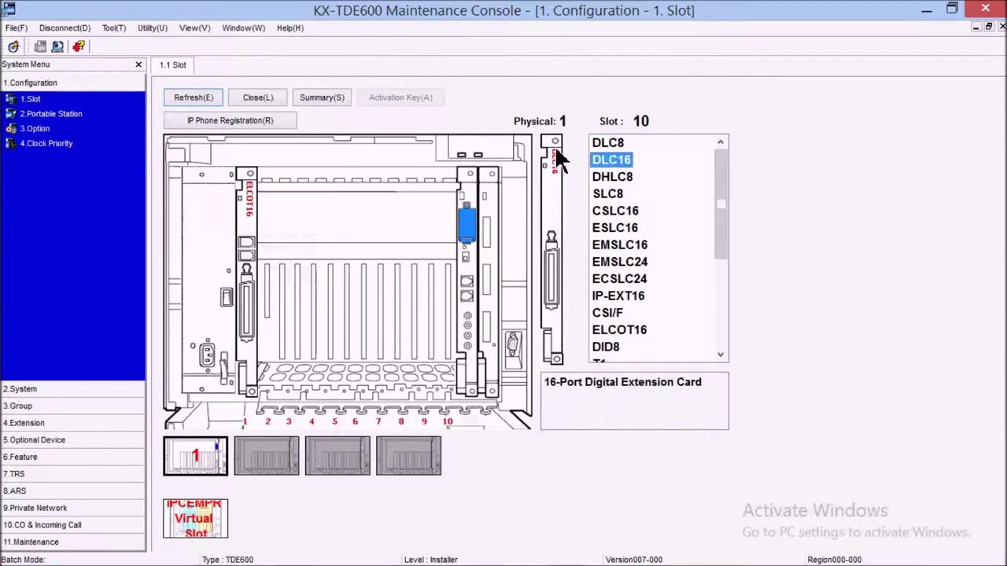
mouse_move(554, 158)
mouse_down()
mouse_move(431, 226)
mouse_move(268, 182)
mouse_up()
click(456, 343)
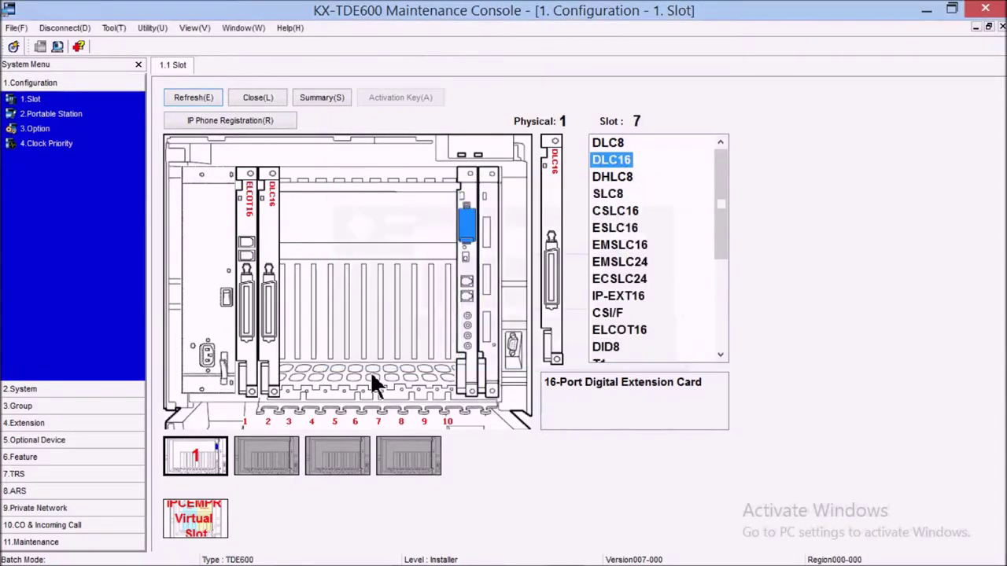
right_click(271, 228)
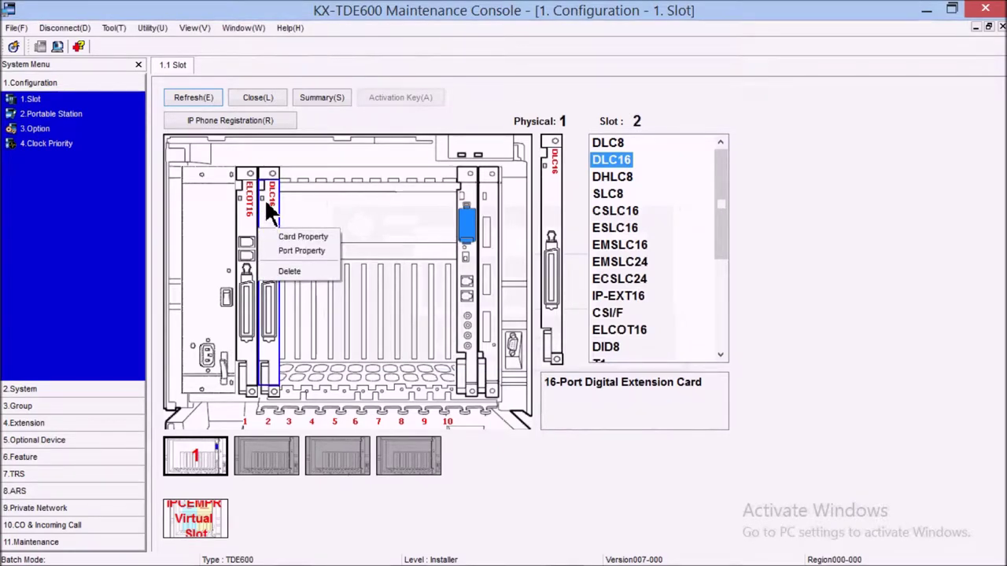
click(354, 330)
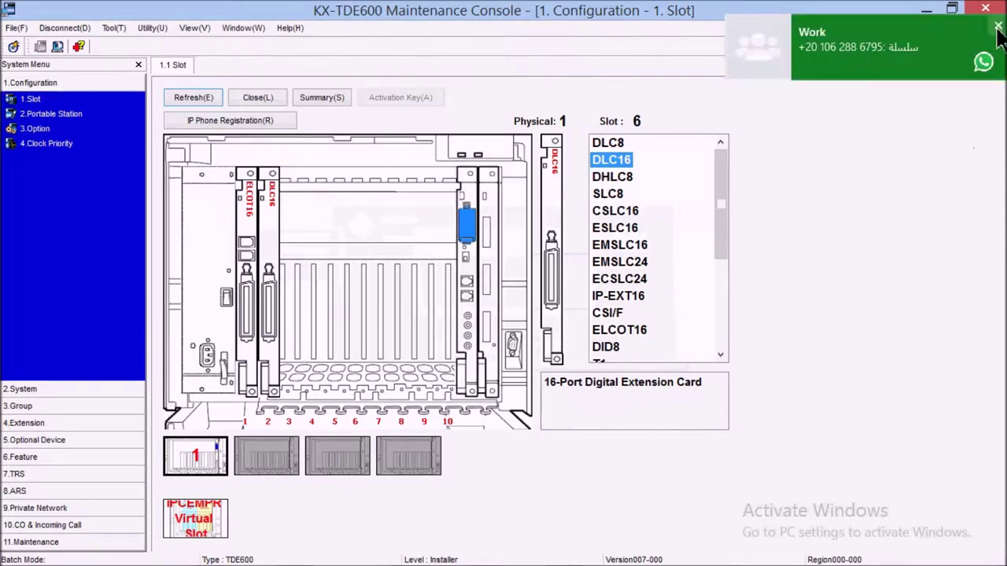
click(995, 24)
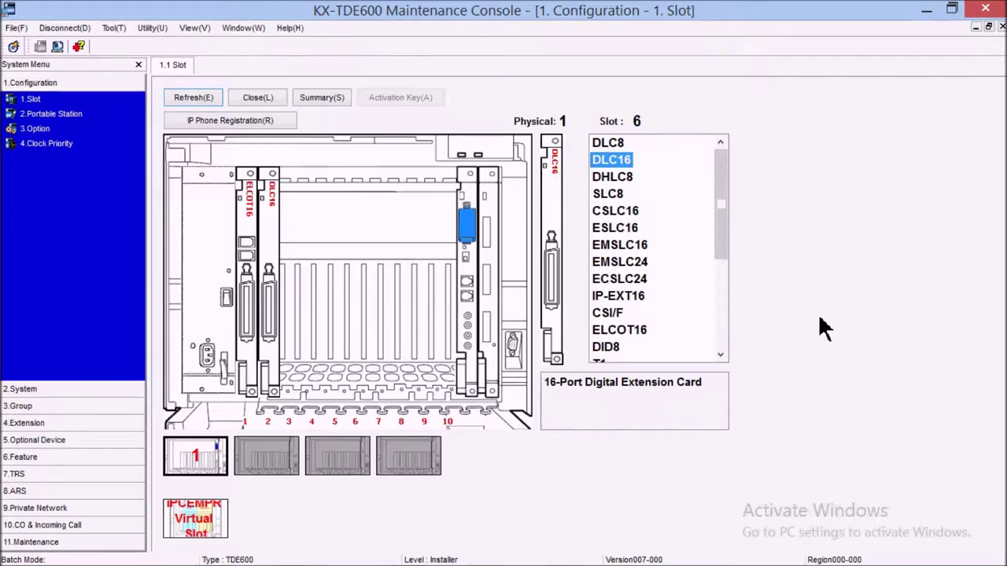
- Drag an EMSLC24 24-port card from the card list into slot 3 and confirm
click(645, 262)
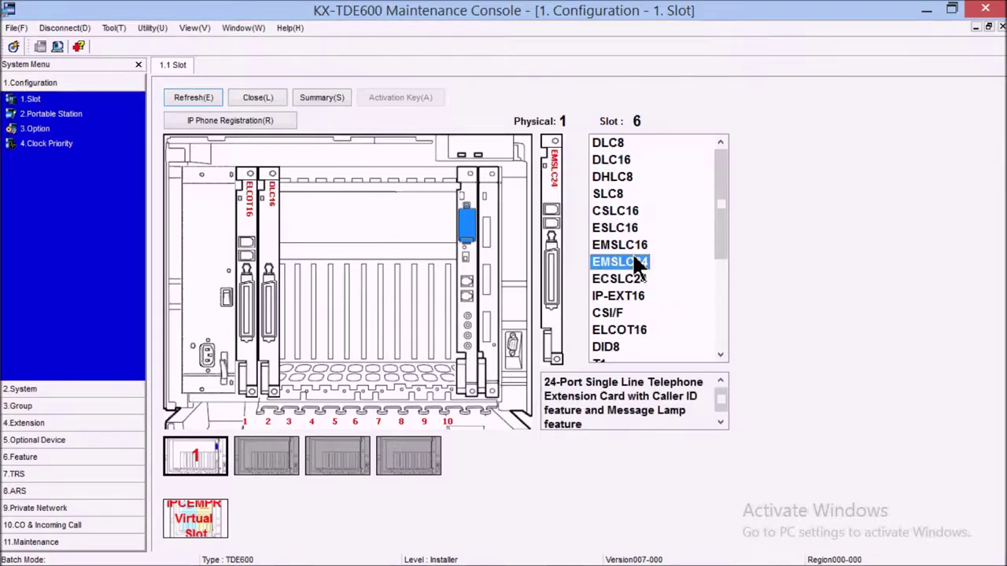
drag(550, 169, 291, 179)
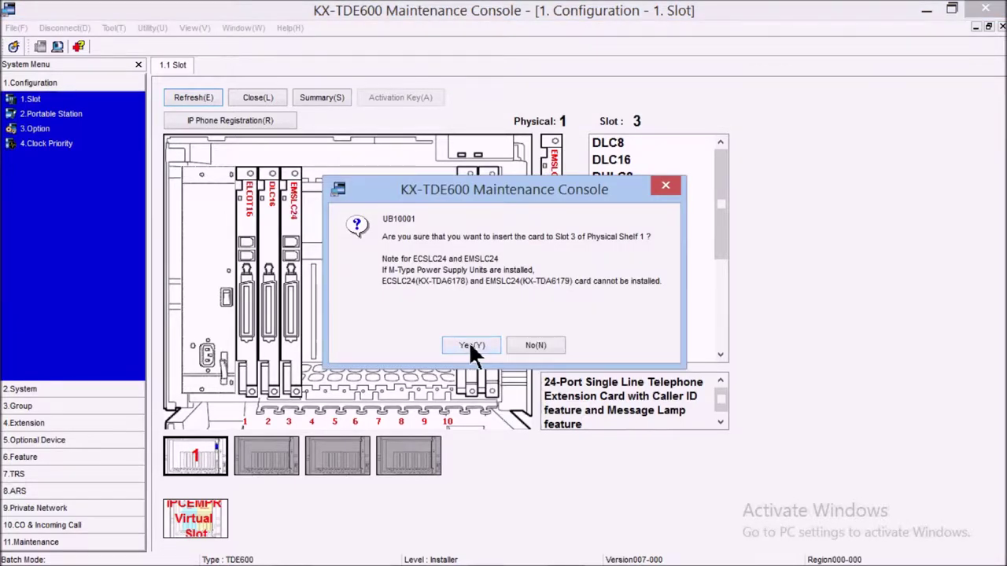
click(470, 342)
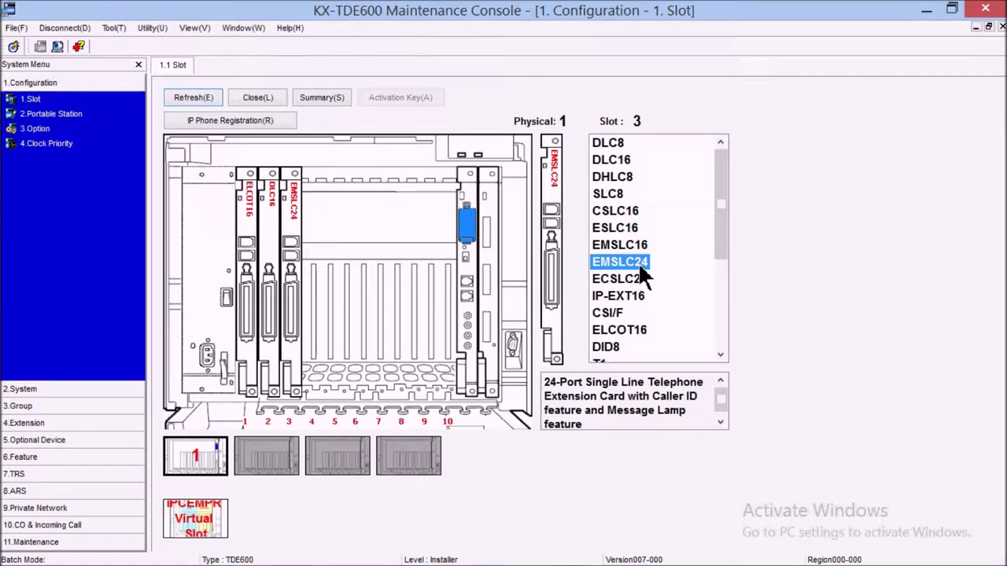
- Drag an EMSLC16 16-port card into slot 4, next to EMSLC24, and confirm
click(616, 244)
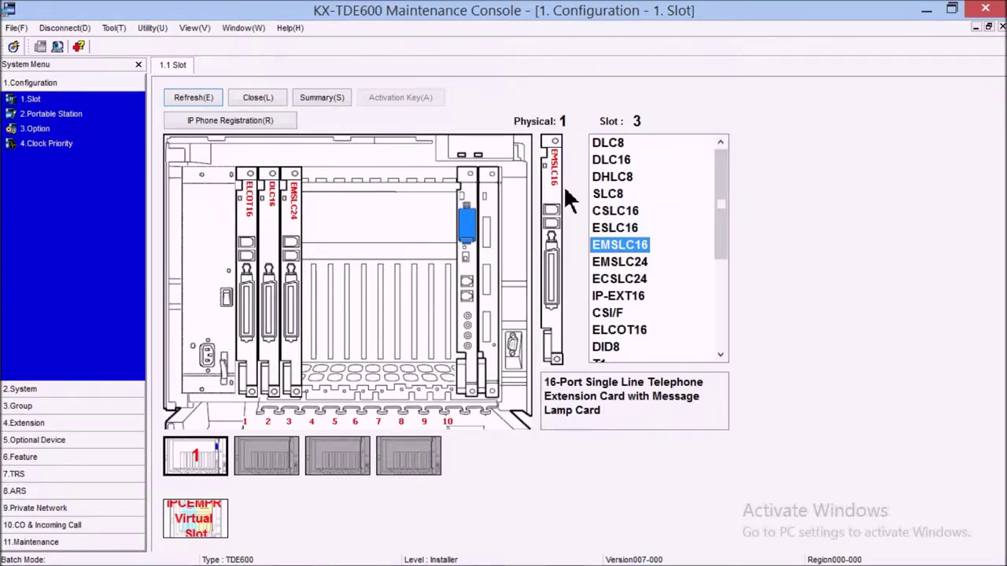
drag(563, 184, 315, 187)
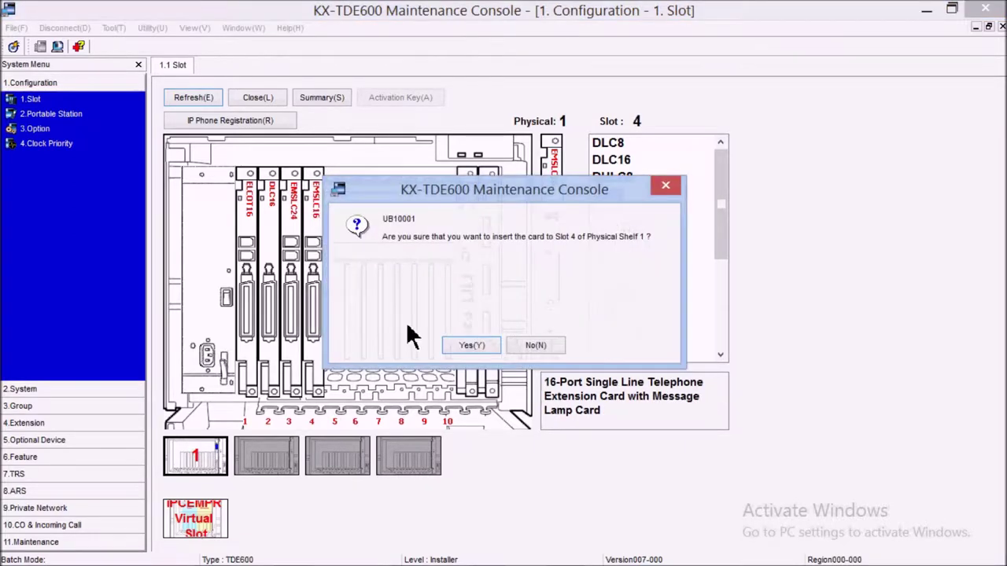
click(467, 344)
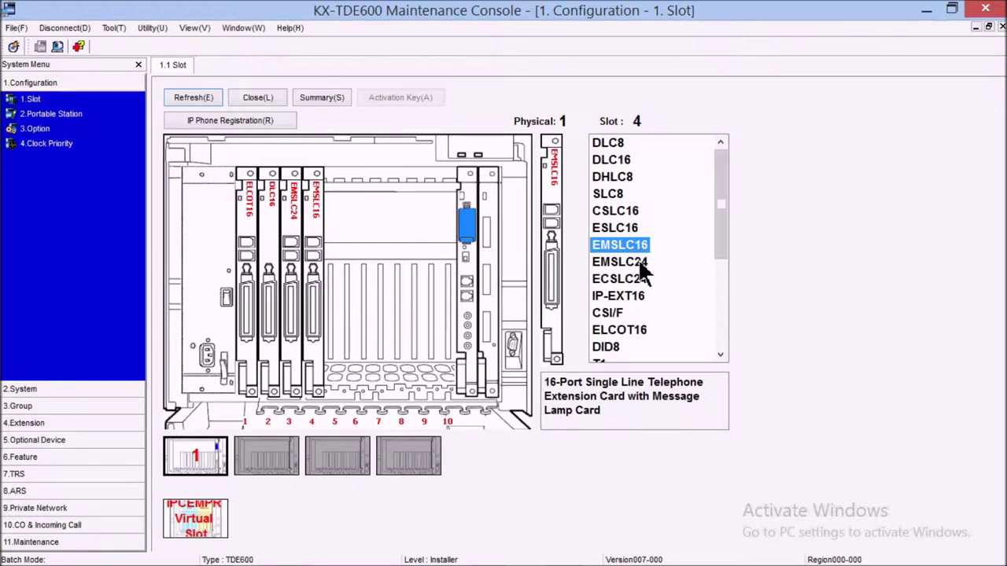
- Drag an ECSLC24 caller-ID card into slot 5 and confirm the insertion
click(639, 279)
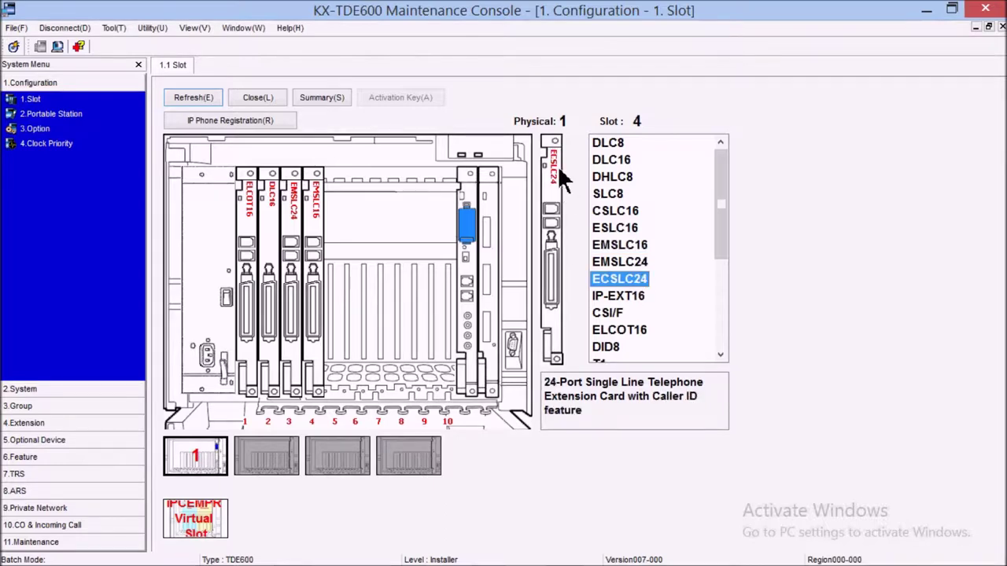
drag(559, 169, 339, 182)
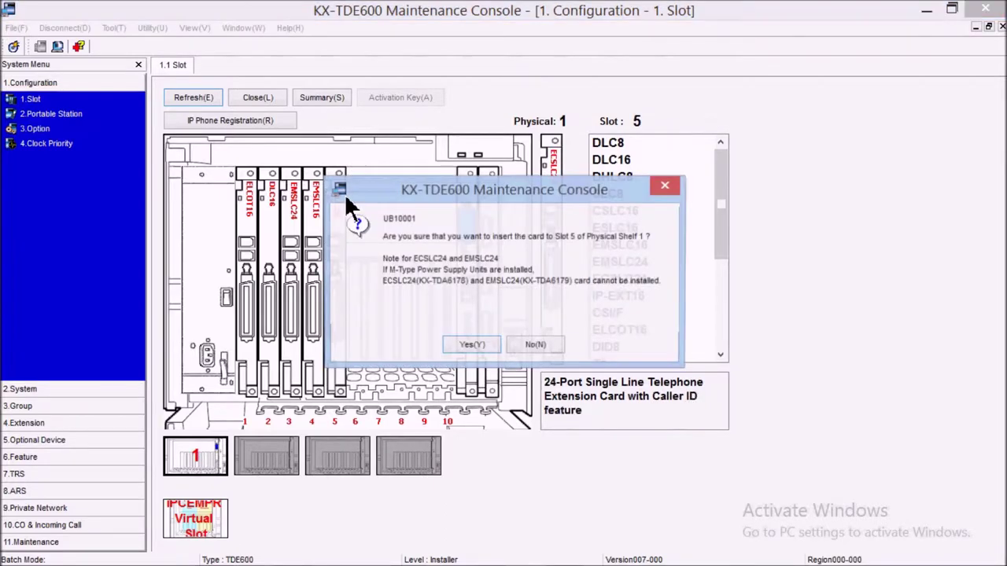
click(471, 344)
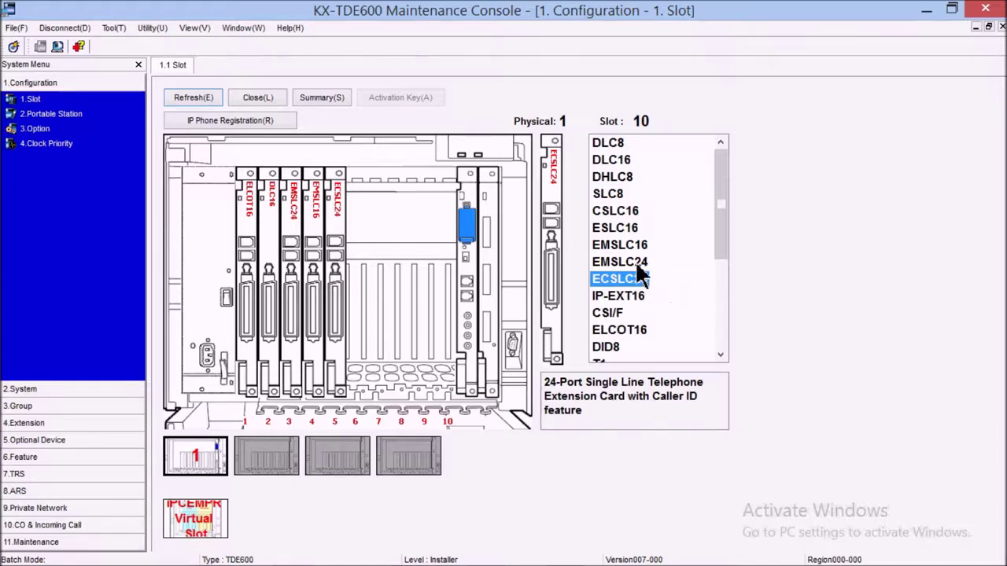
- Insert three EMSLC24 cards into slots 6, 7 and 8, confirming each
click(634, 264)
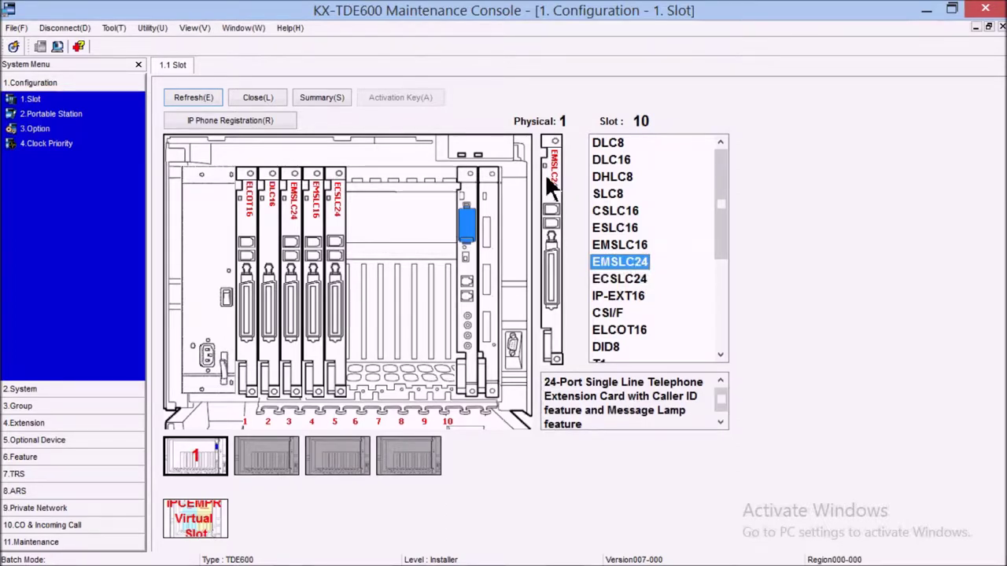
drag(550, 183, 385, 283)
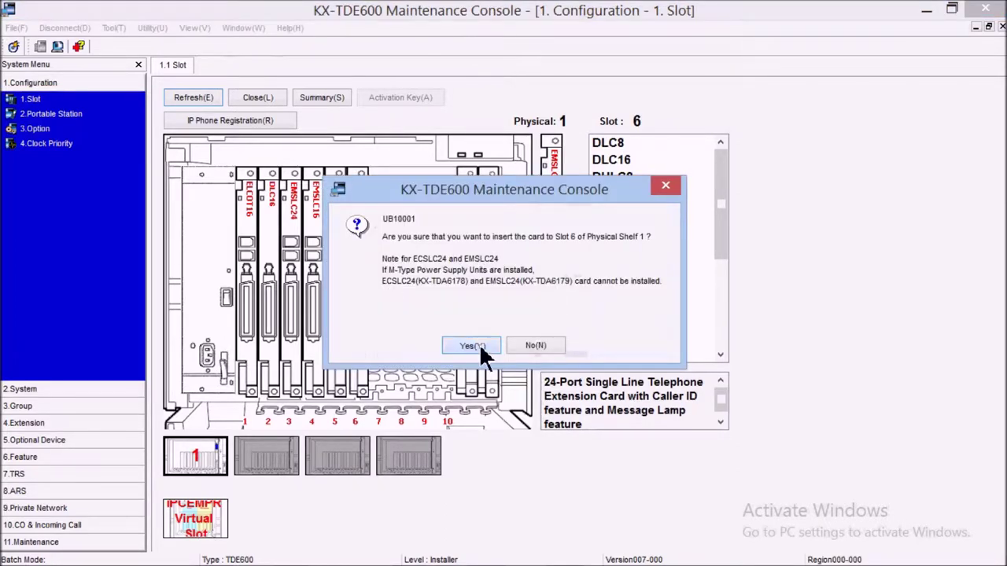
click(477, 344)
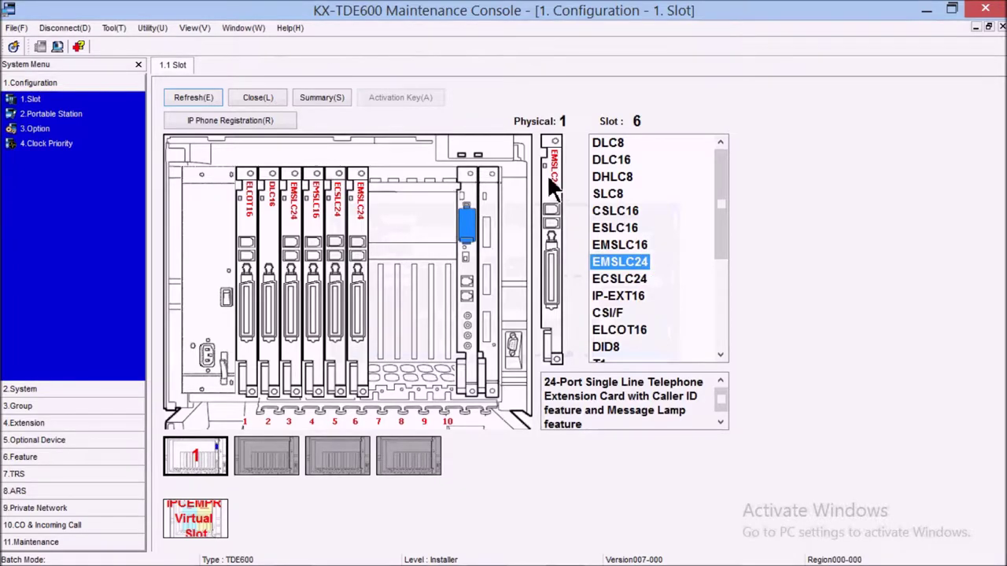
drag(547, 174, 385, 208)
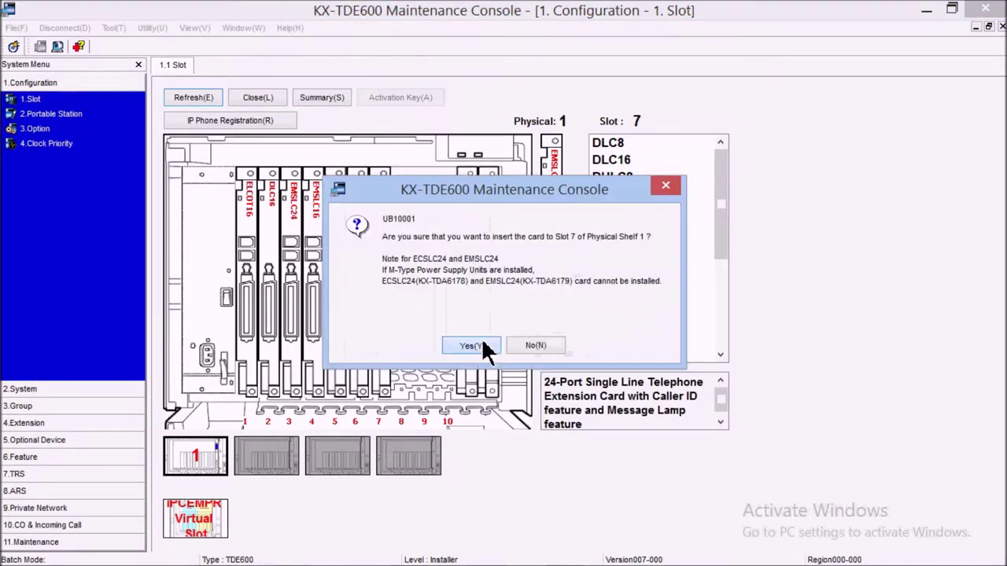
click(482, 345)
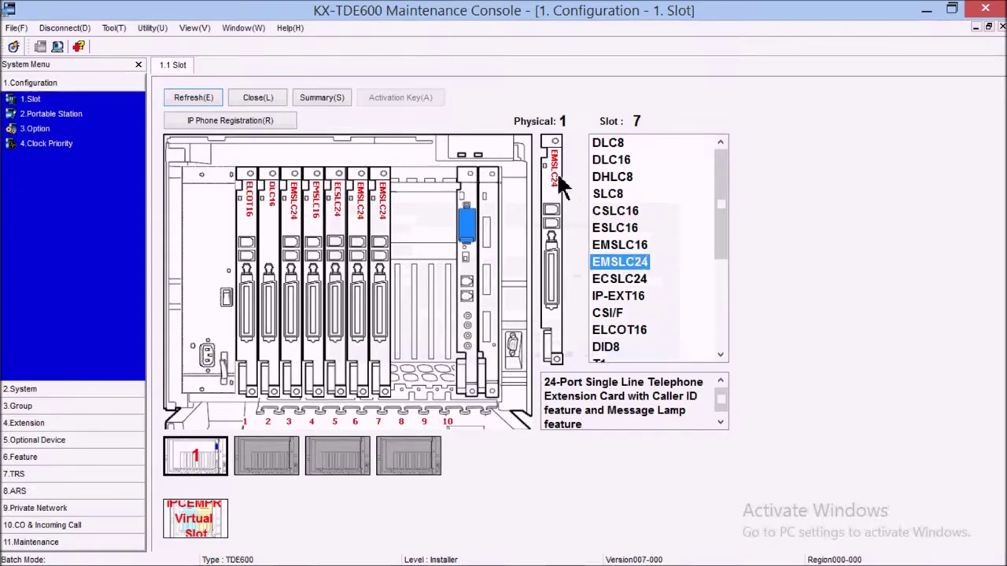
drag(560, 182, 413, 212)
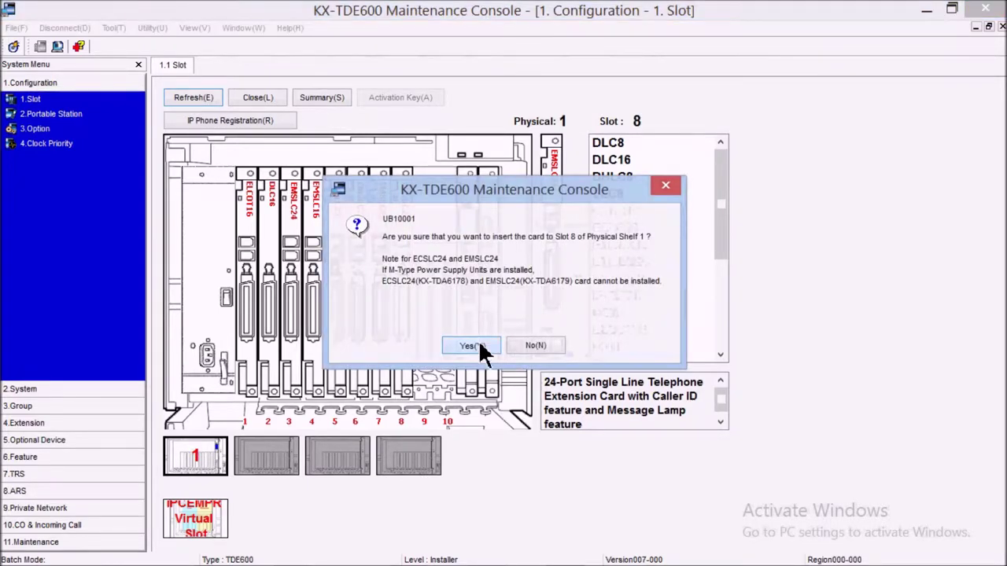
click(472, 344)
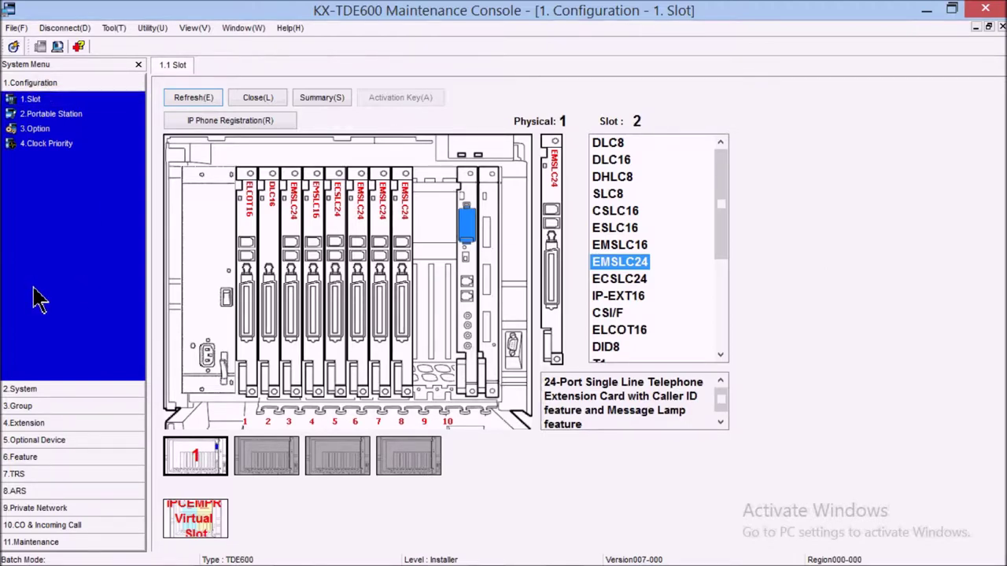
- Review 10.CO & Incoming Call > CO Line Settings: sixteen ELCOT16 lines in trunk group 1
click(65, 527)
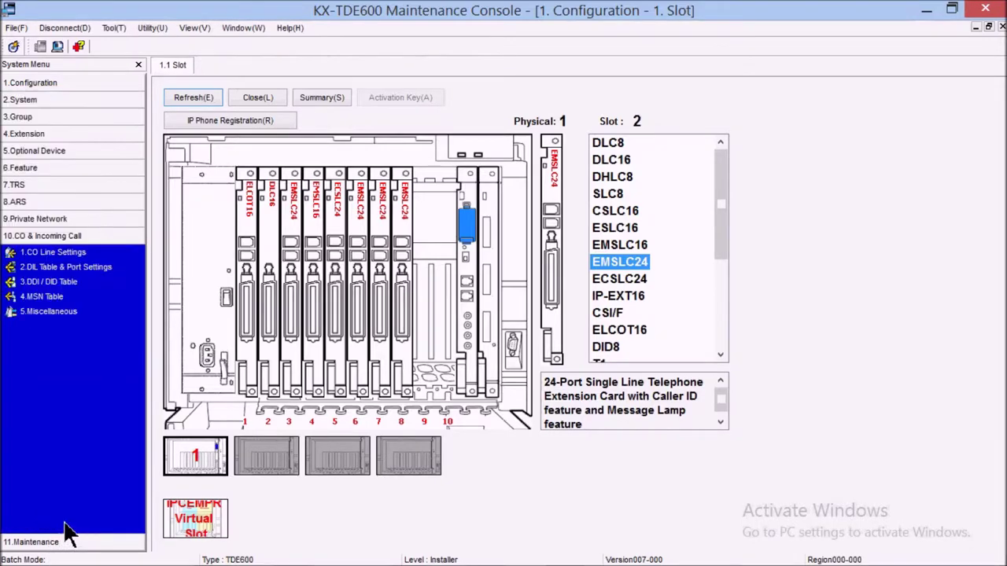
click(77, 254)
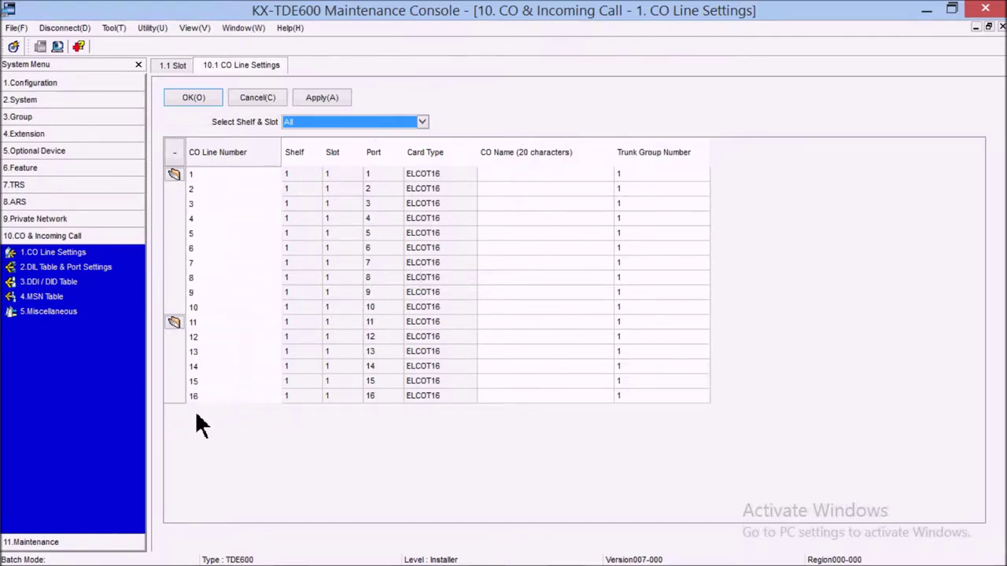
click(168, 66)
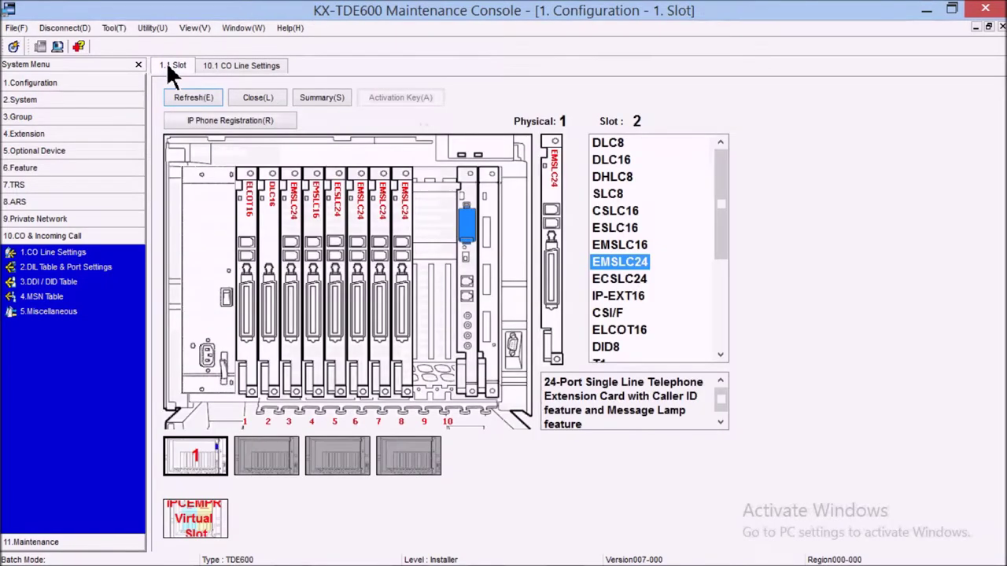
- Check the slot 1 card's options, then compare the CO line table with the rack
right_click(240, 197)
right_click(256, 195)
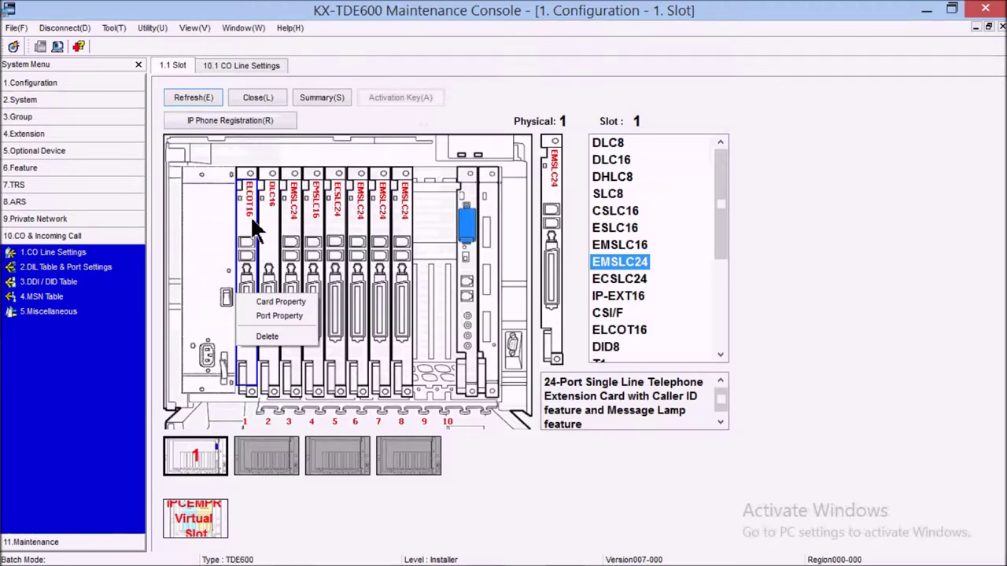
click(245, 77)
click(244, 67)
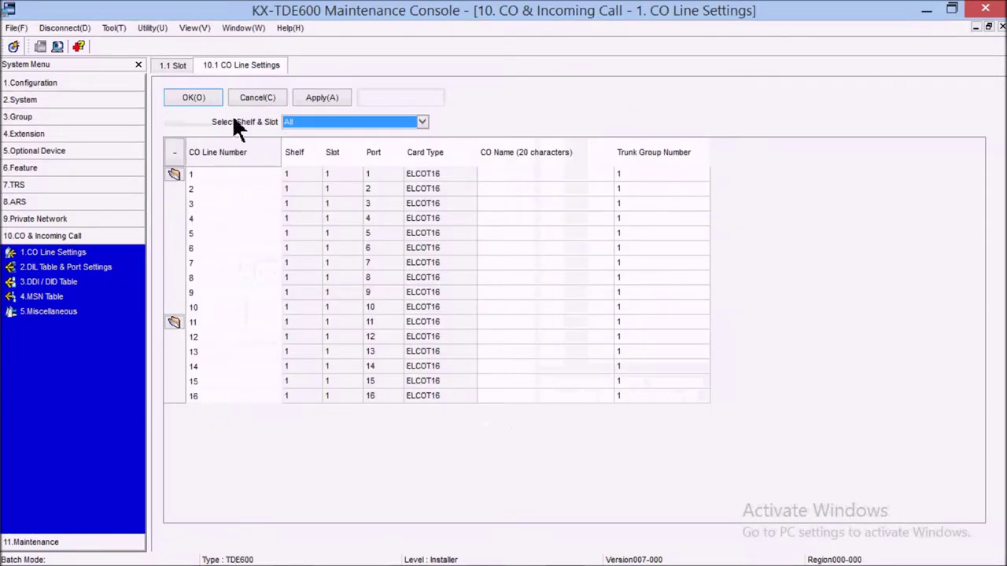
click(174, 65)
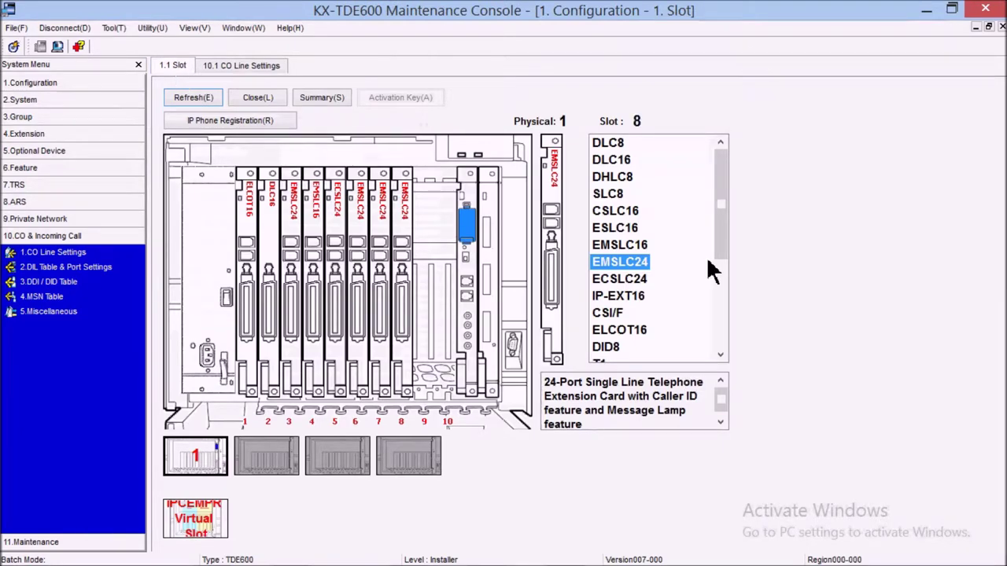
- Pick the E1 card from the card list, place it in shelf 1 slot 9, and confirm
drag(722, 233, 725, 307)
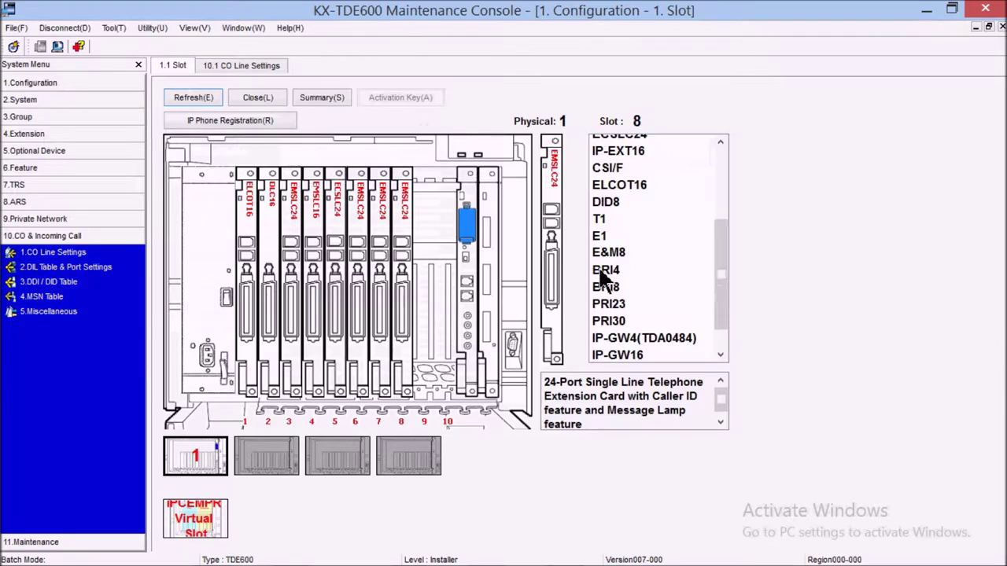
click(599, 235)
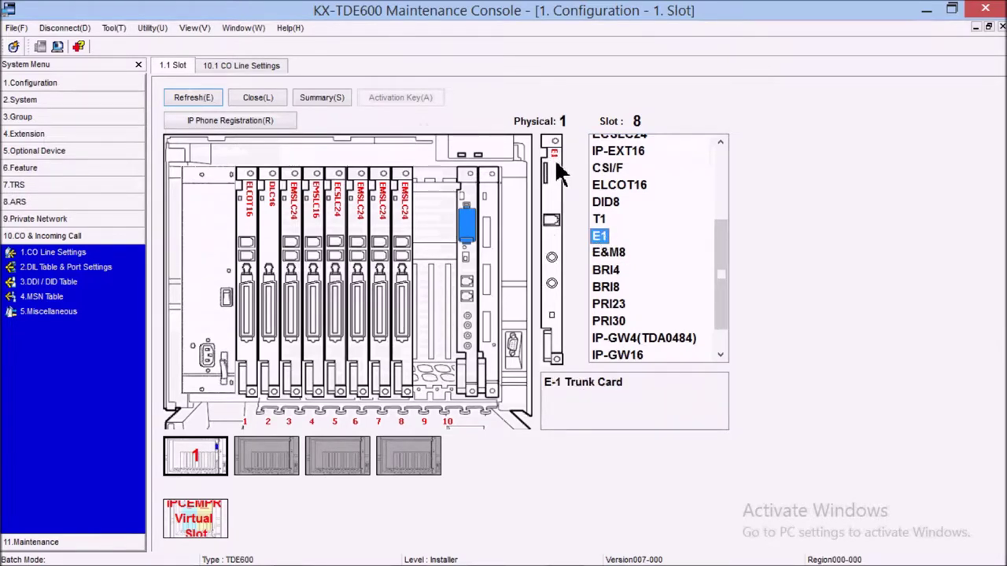
drag(553, 166, 421, 177)
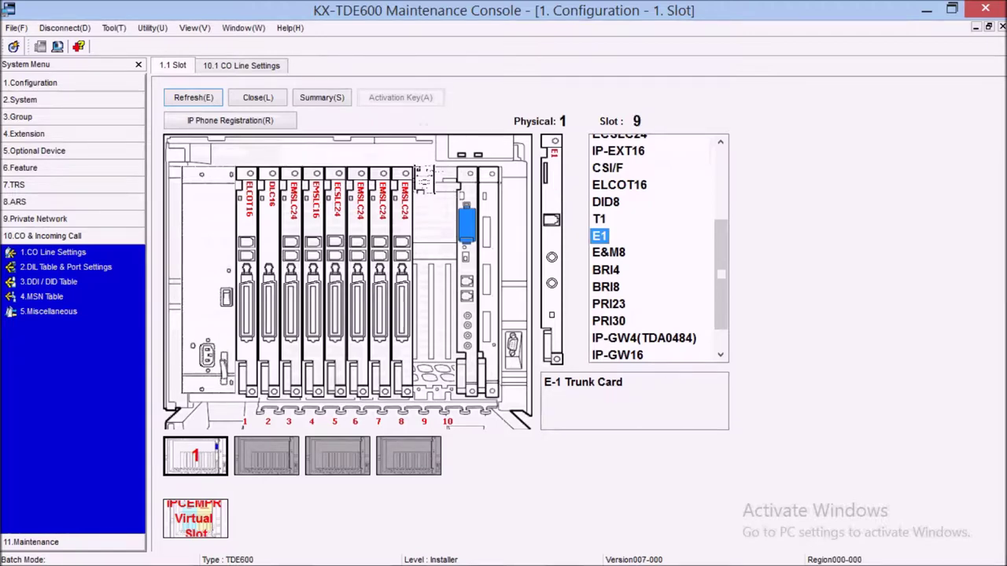
drag(424, 177, 426, 179)
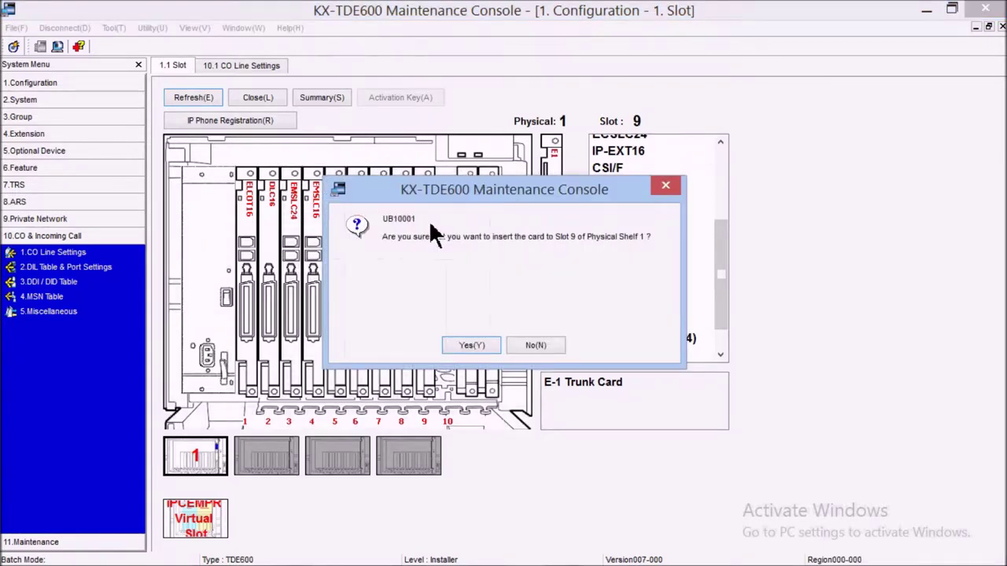
click(471, 344)
right_click(356, 365)
click(169, 374)
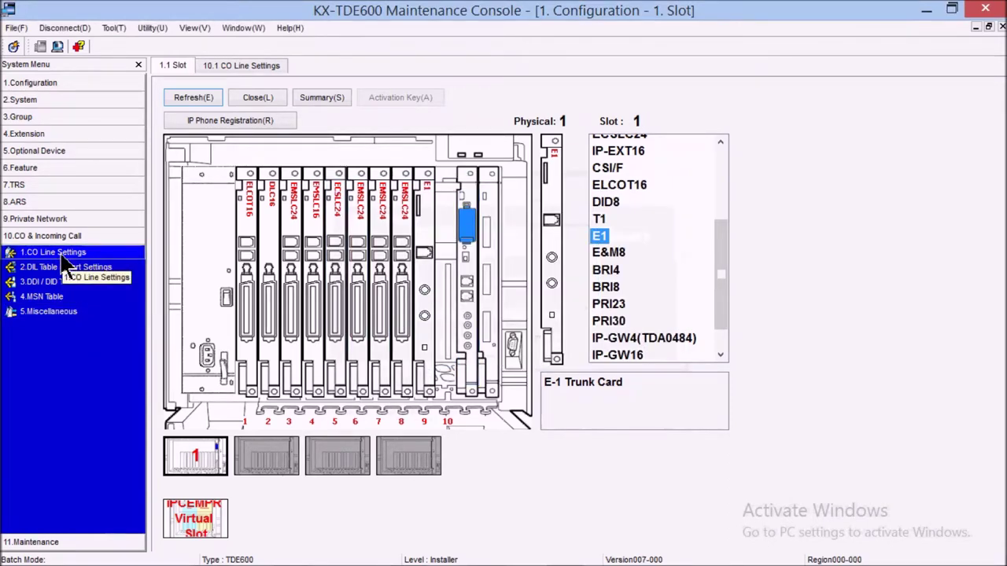
click(247, 67)
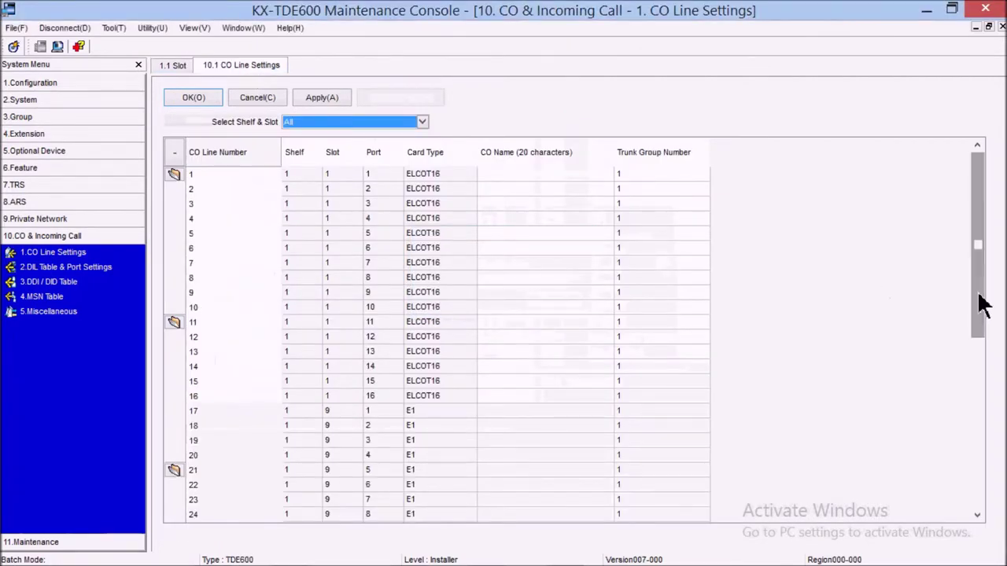
drag(979, 303, 984, 504)
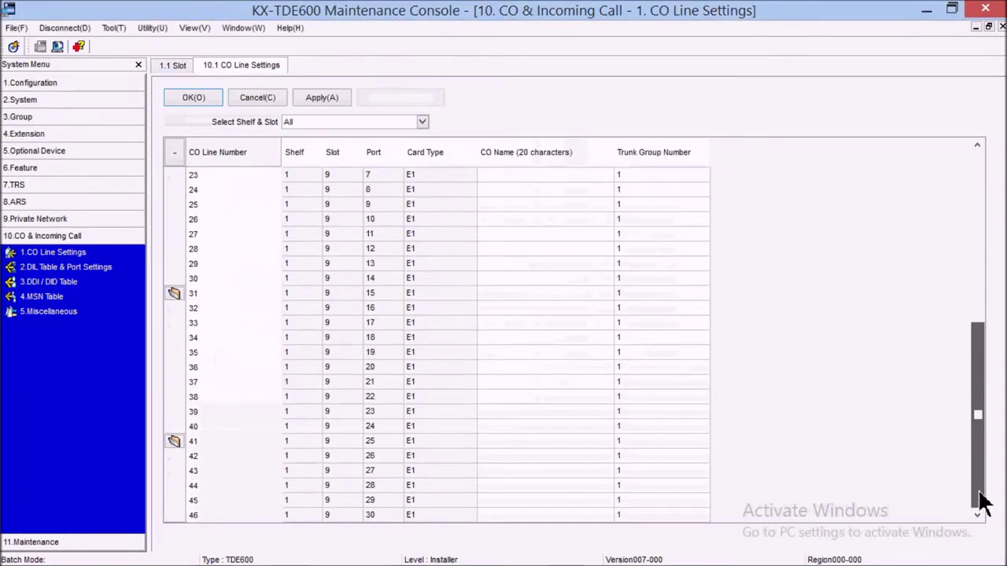
drag(982, 500, 987, 277)
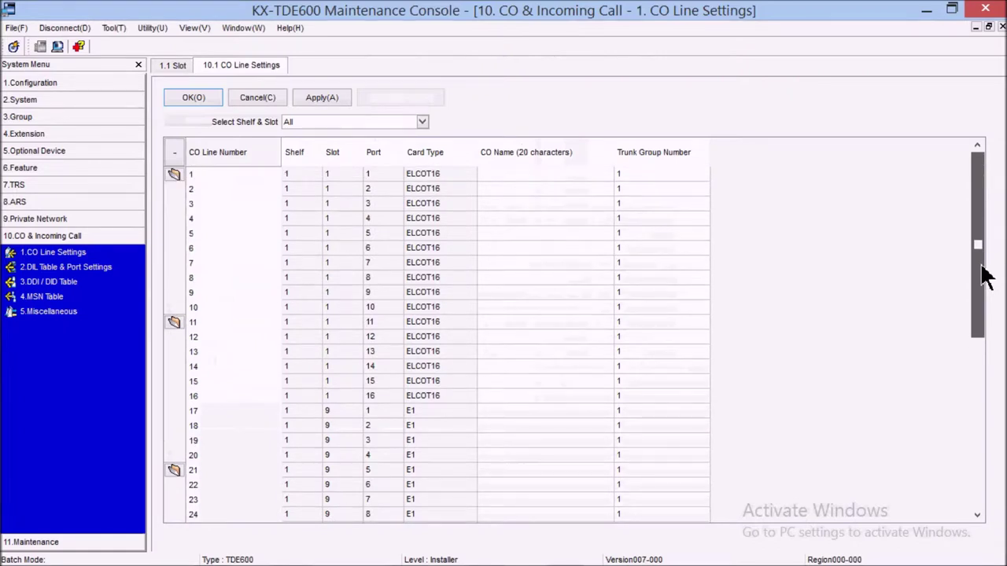
mouse_move(985, 277)
mouse_down()
mouse_move(985, 481)
mouse_move(983, 276)
mouse_up()
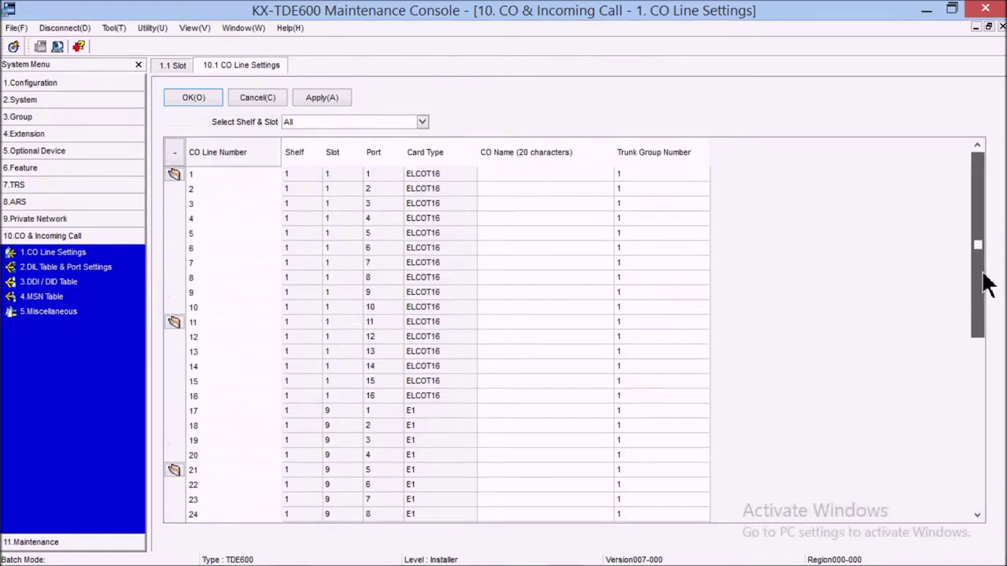
drag(984, 277, 979, 482)
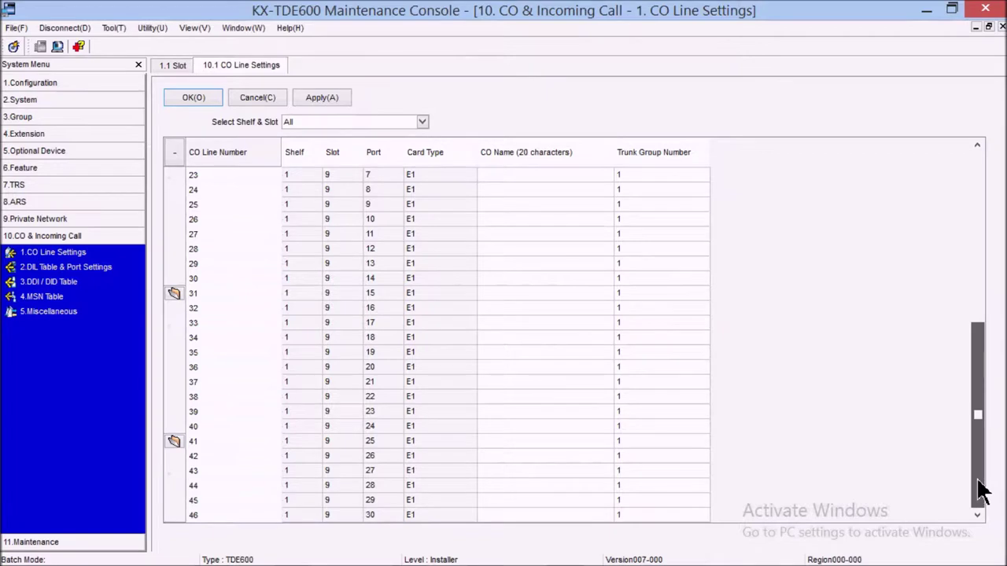
drag(982, 490, 977, 281)
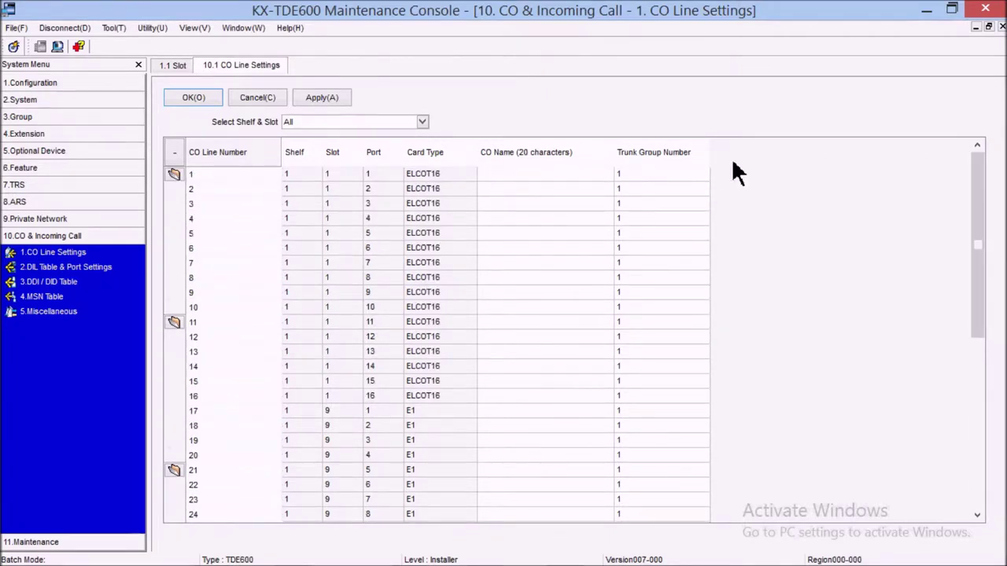
mouse_move(978, 299)
mouse_down()
mouse_move(977, 497)
mouse_move(980, 255)
mouse_up()
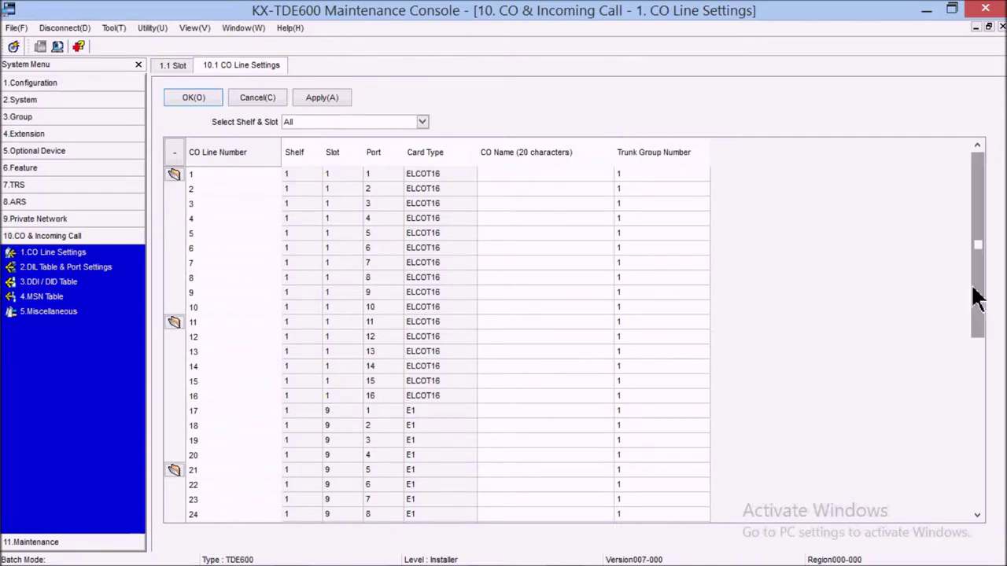
drag(975, 292, 975, 494)
mouse_move(974, 425)
mouse_down()
mouse_move(975, 243)
mouse_move(975, 494)
mouse_up()
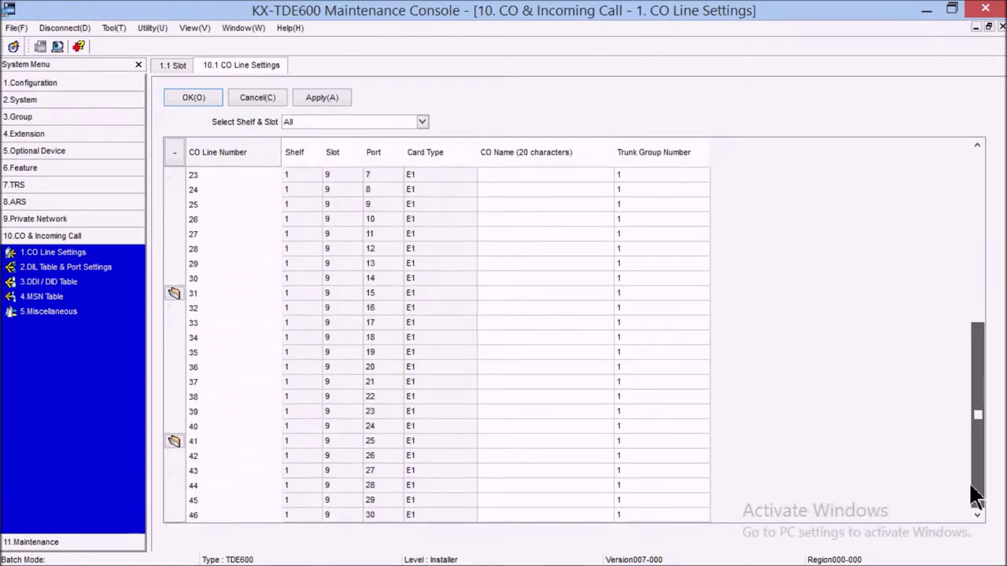
drag(976, 494, 975, 266)
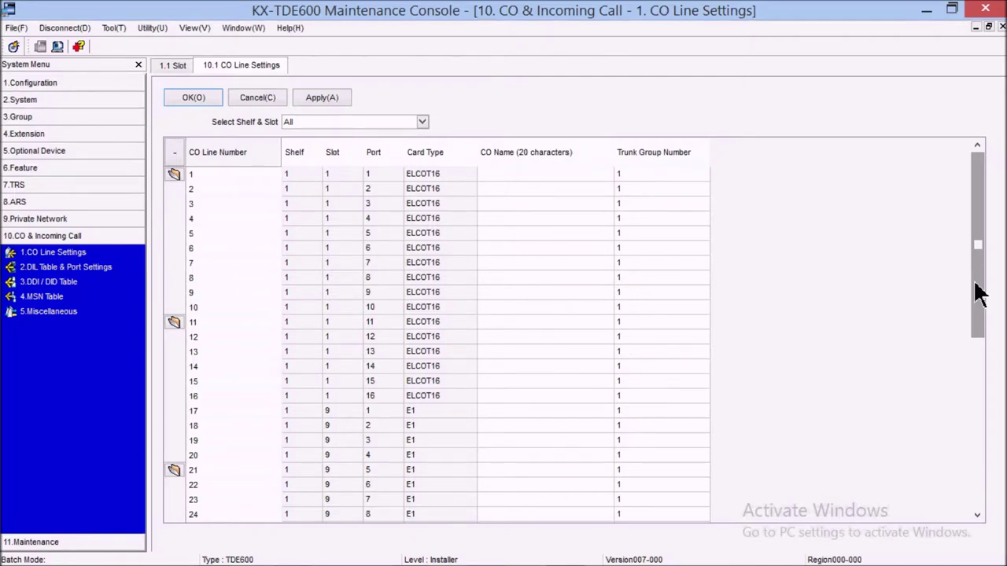
- In DIL Table & Port Settings, enter 1101 as CO line 1's day destination
click(75, 269)
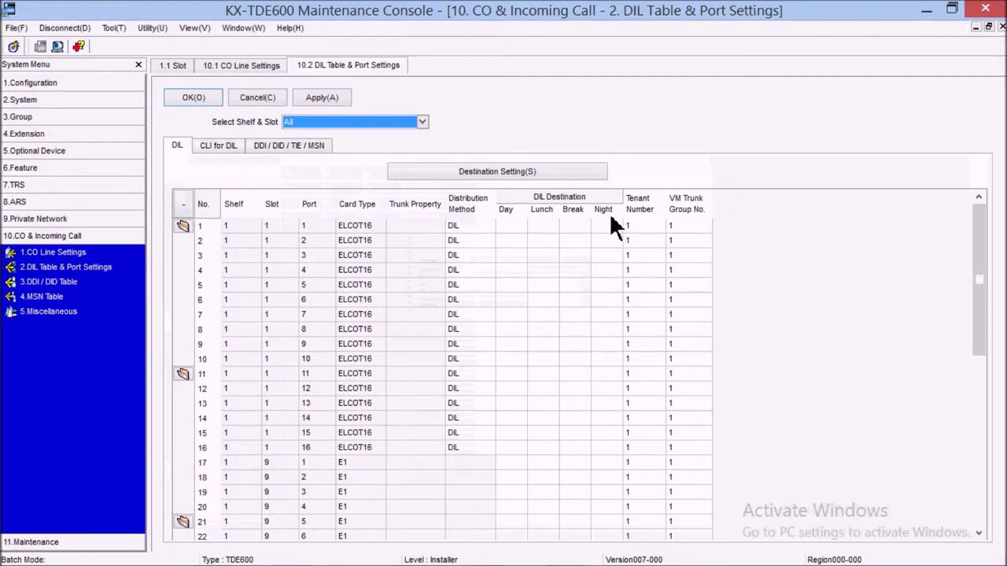
click(507, 226)
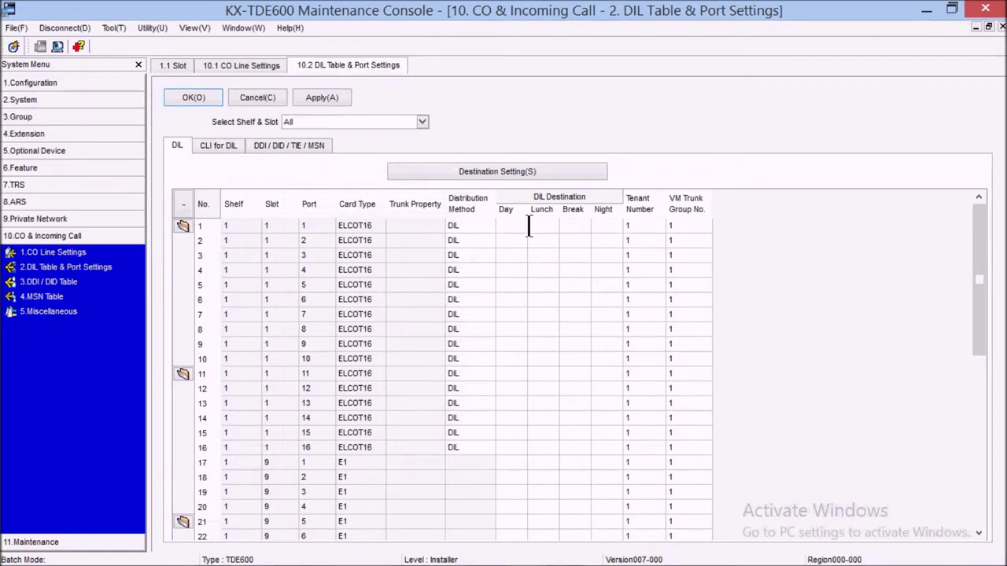
text(1101)
drag(524, 227, 490, 228)
- Open ICD Group Settings without saving the DIL change, and select group 1's extension 601
click(38, 115)
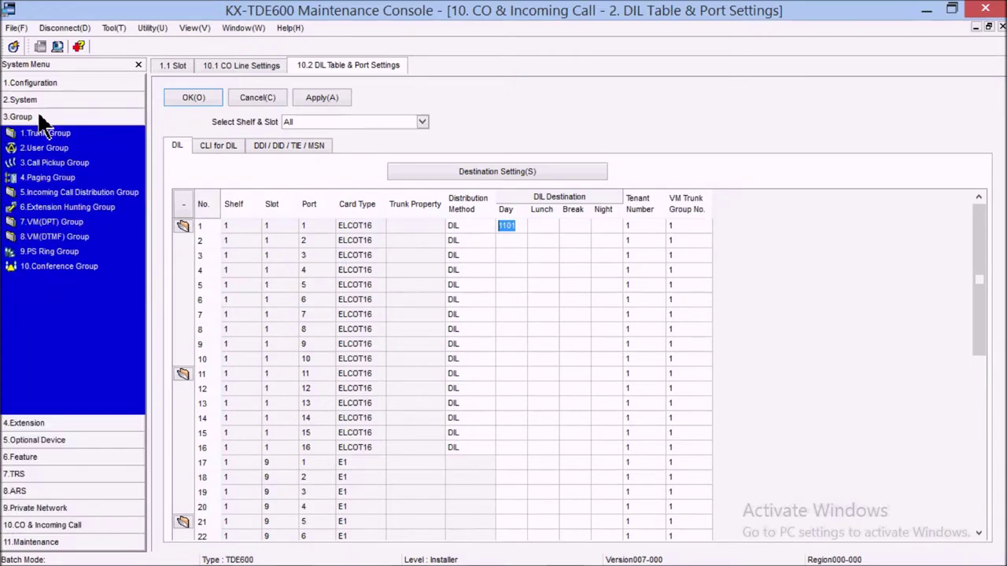
click(73, 193)
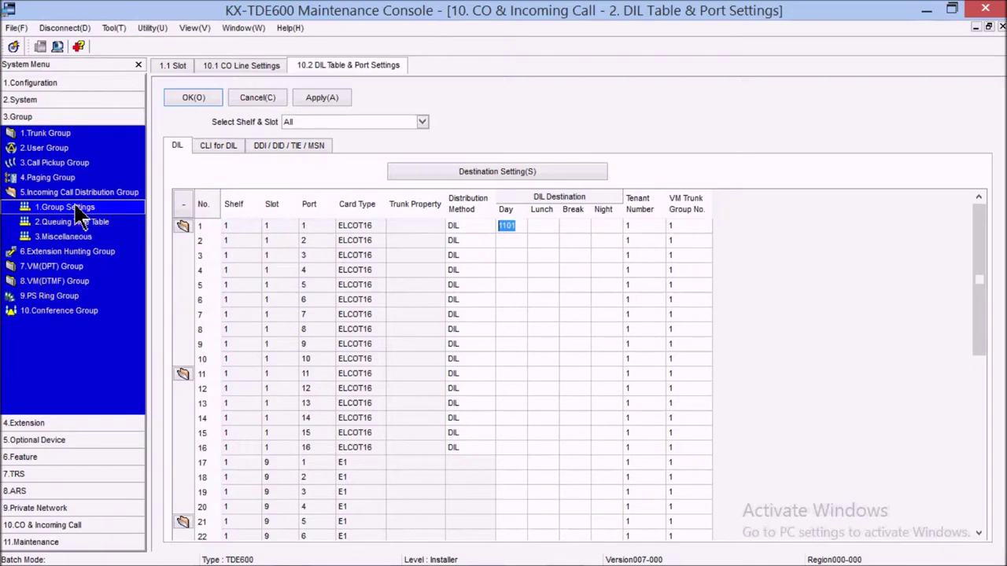
click(89, 223)
click(507, 304)
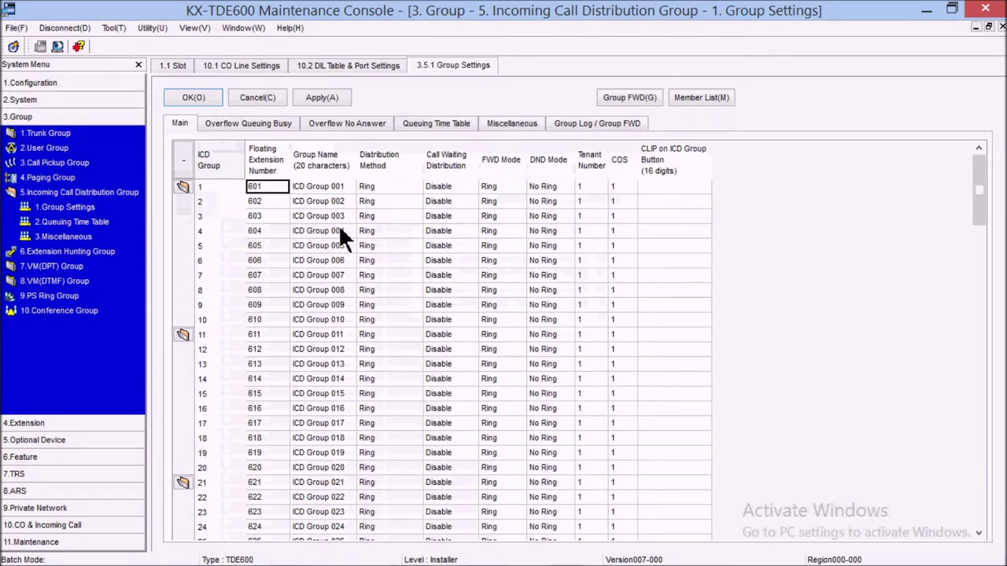
drag(979, 193, 979, 533)
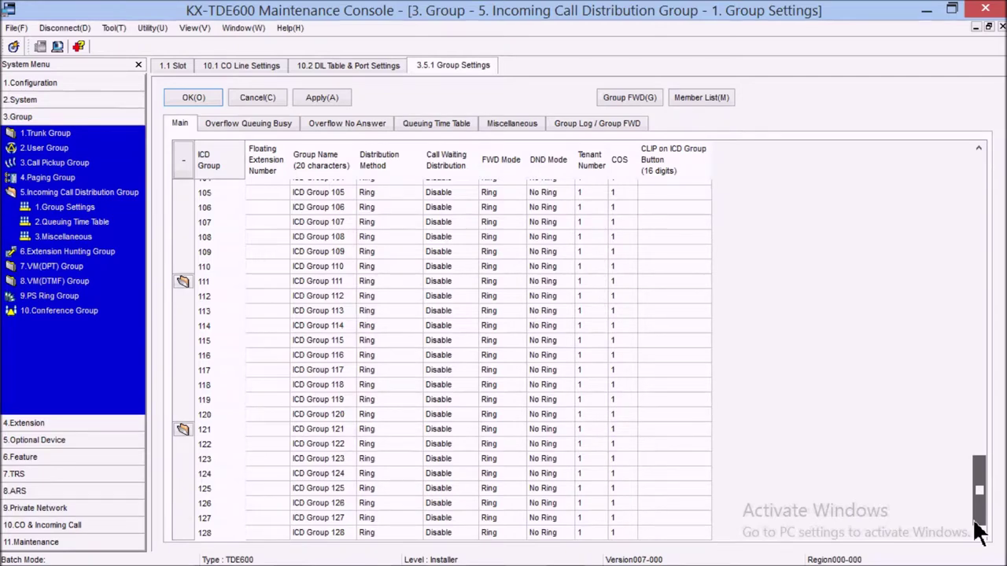
drag(979, 533, 980, 197)
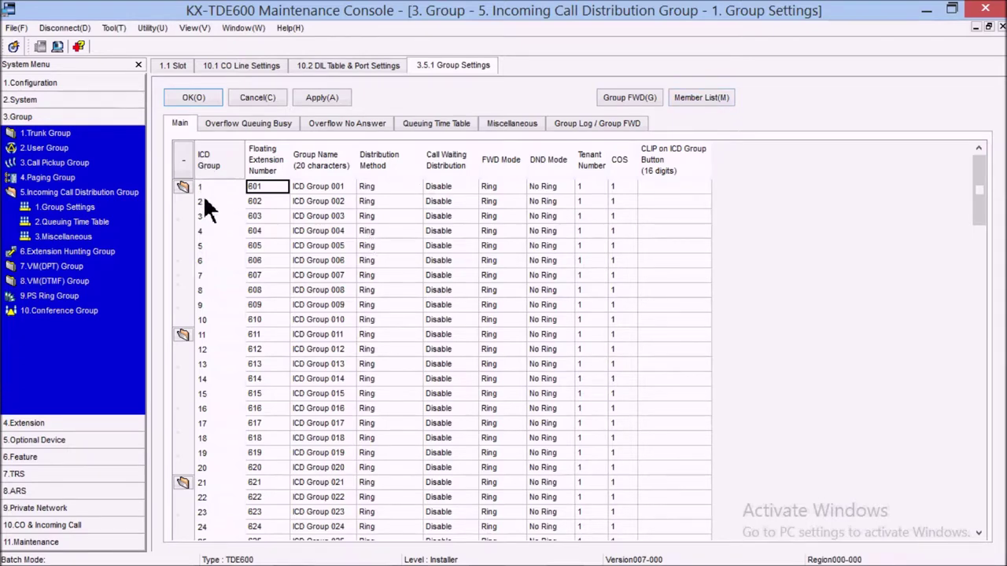
click(272, 187)
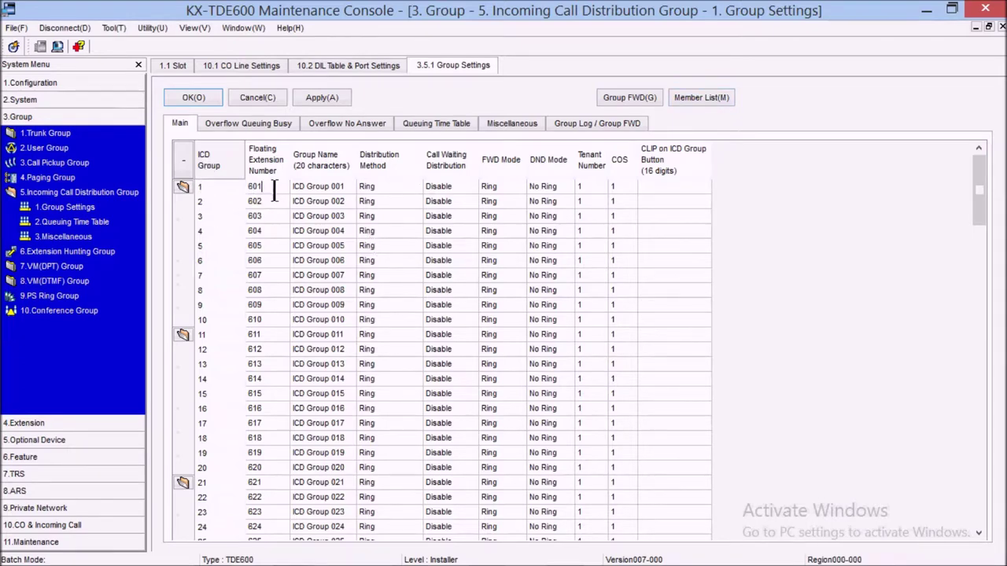
- Change group 1's floating extension number from 601 to 2222
key(BackSpace)
key(BackSpace)
key(BackSpace)
text(669)
click(319, 95)
click(272, 189)
key(BackSpace)
- Name group 1 SALES and set its distribution method to UCD
key(BackSpace)
key(BackSpace)
text(2222)
click(322, 97)
key(BackSpace)
key(BackSpace)
key(BackSpace)
key(BackSpace)
key(BackSpace)
key(BackSpace)
text(SAL)
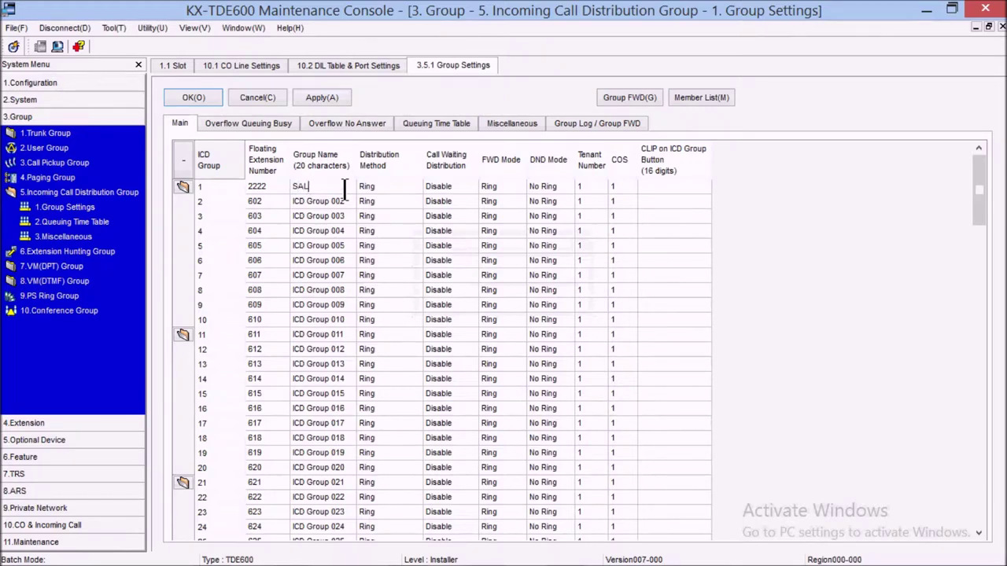
text(ES)
click(412, 186)
click(414, 186)
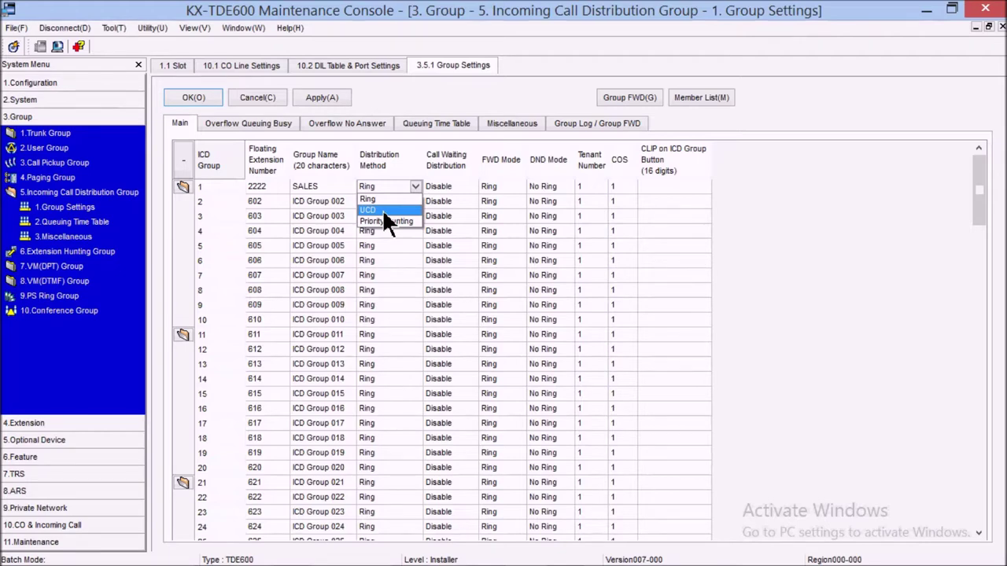
click(384, 200)
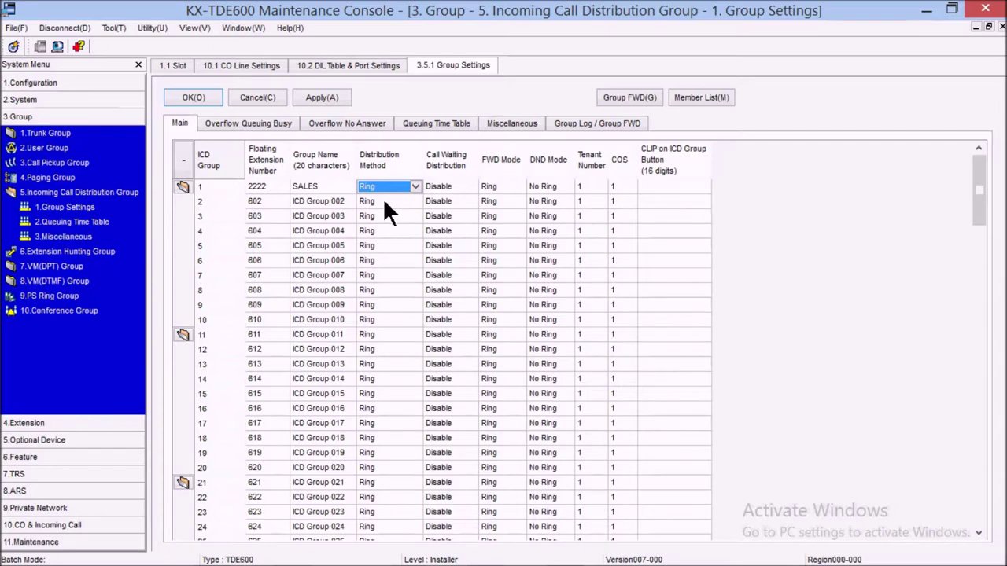
click(414, 187)
click(391, 209)
click(704, 98)
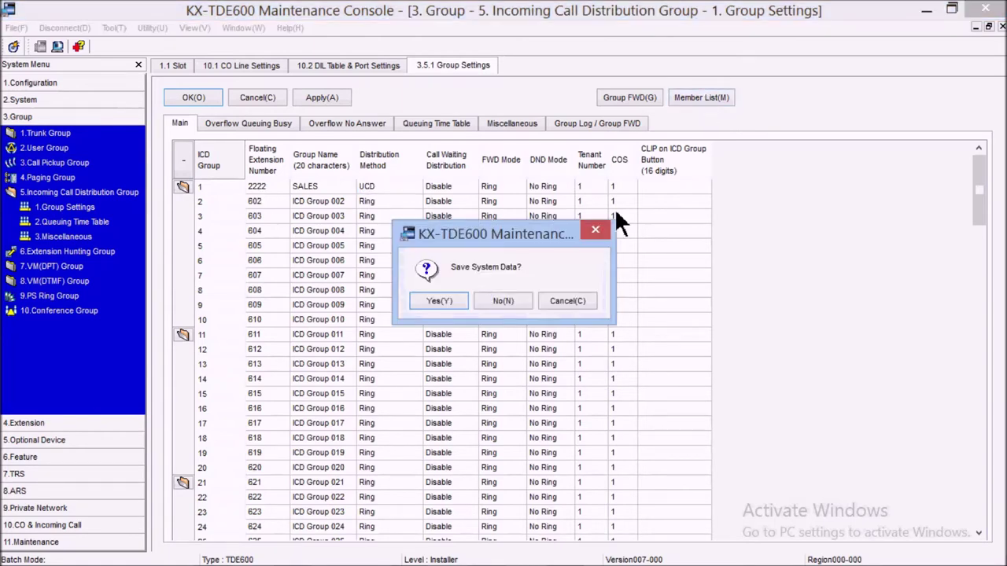
- Confirm the save, then enter member extensions 1001, 1002 and 1003 and apply
click(443, 300)
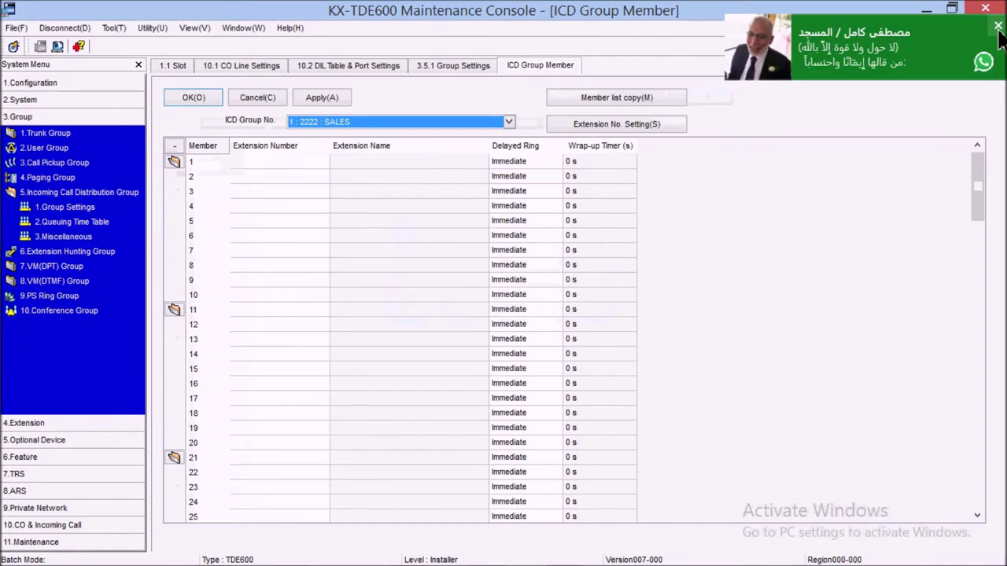
click(262, 162)
text(1)
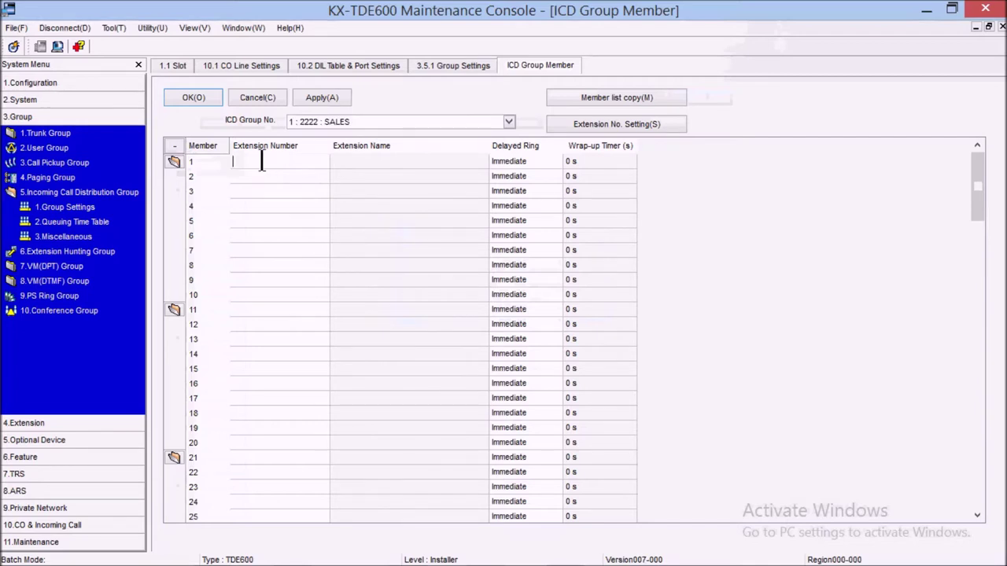
text(001)
click(289, 180)
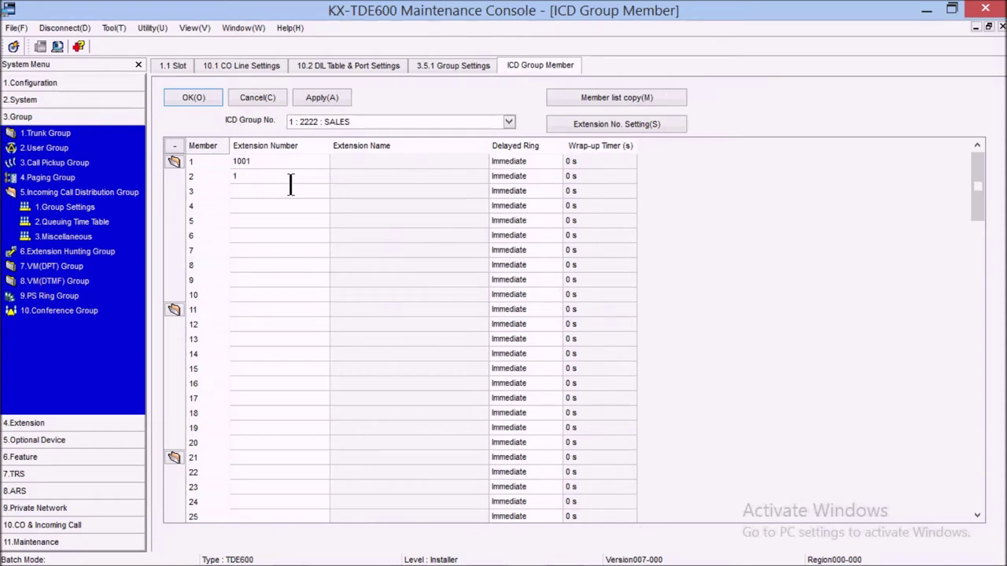
text(002)
click(281, 191)
text(100)
text(3)
click(320, 96)
click(90, 209)
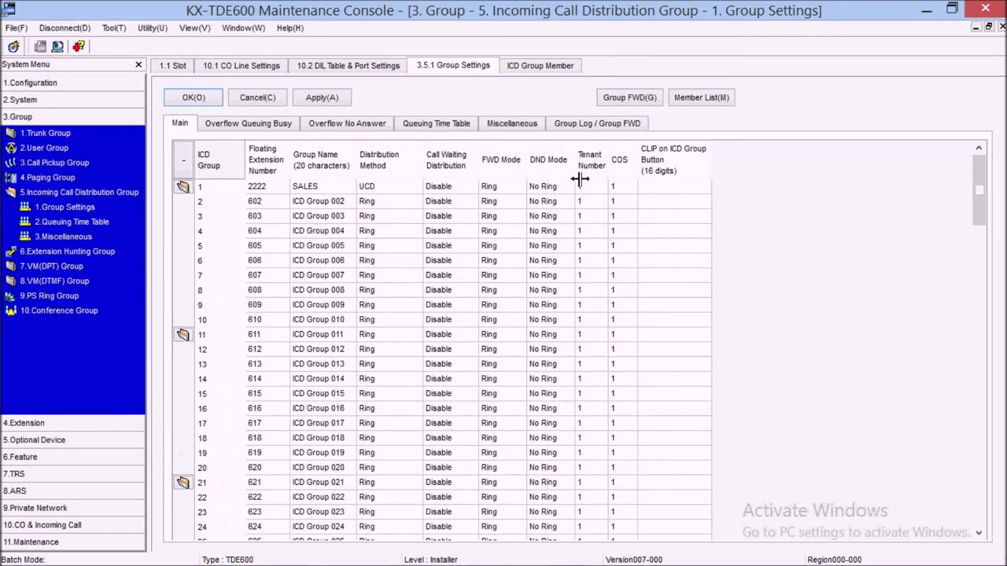
- Check that the SALES member list shows 1001–1003, then return to the DIL table
click(700, 101)
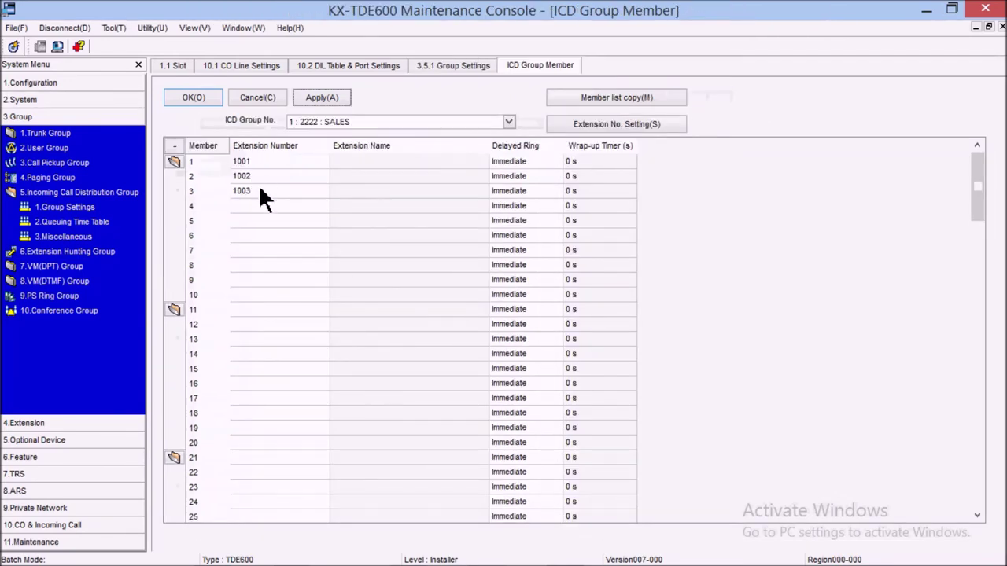
click(352, 67)
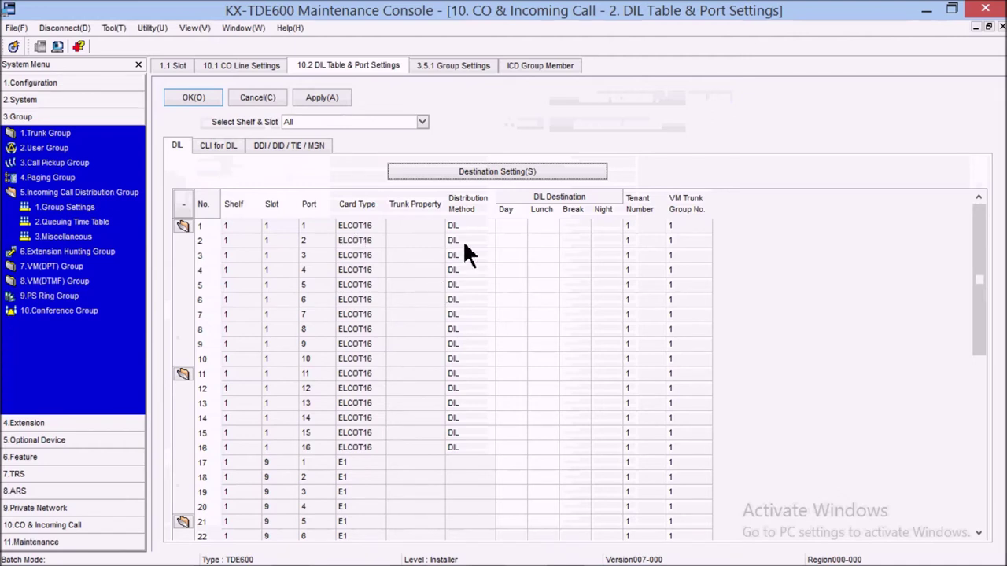
- Enter 2222 in CO line 1's day DIL destination cell
click(513, 224)
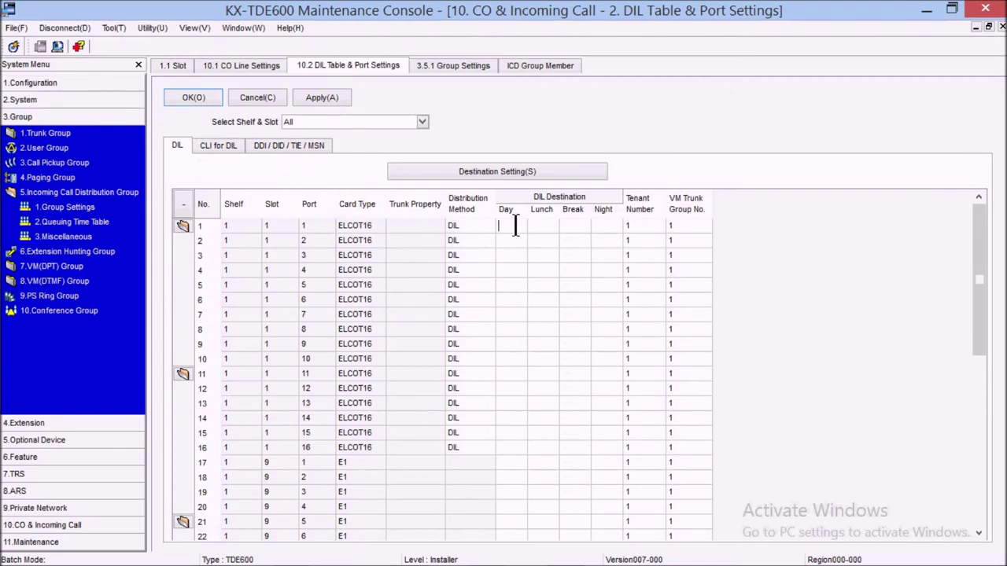
text(22)
text(22)
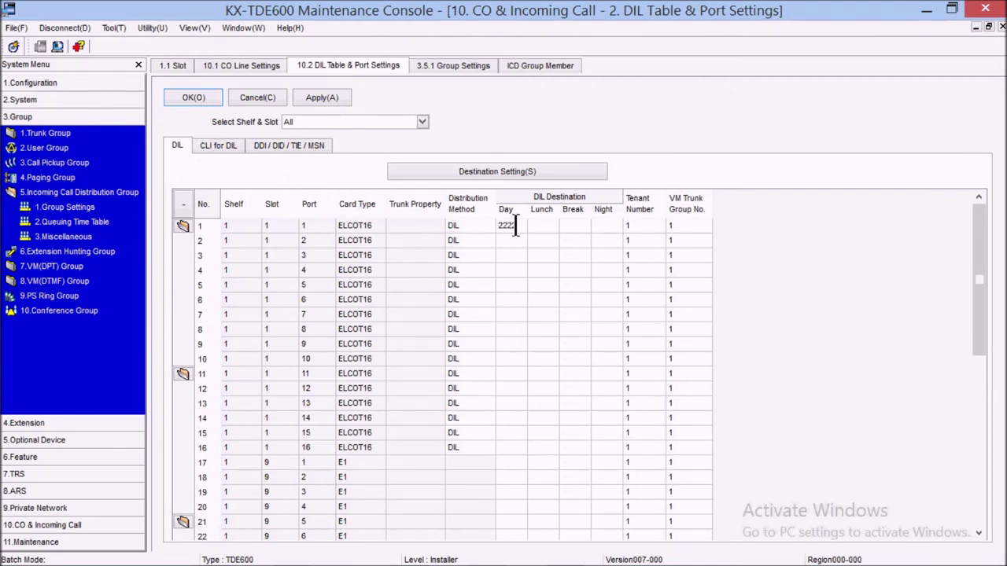